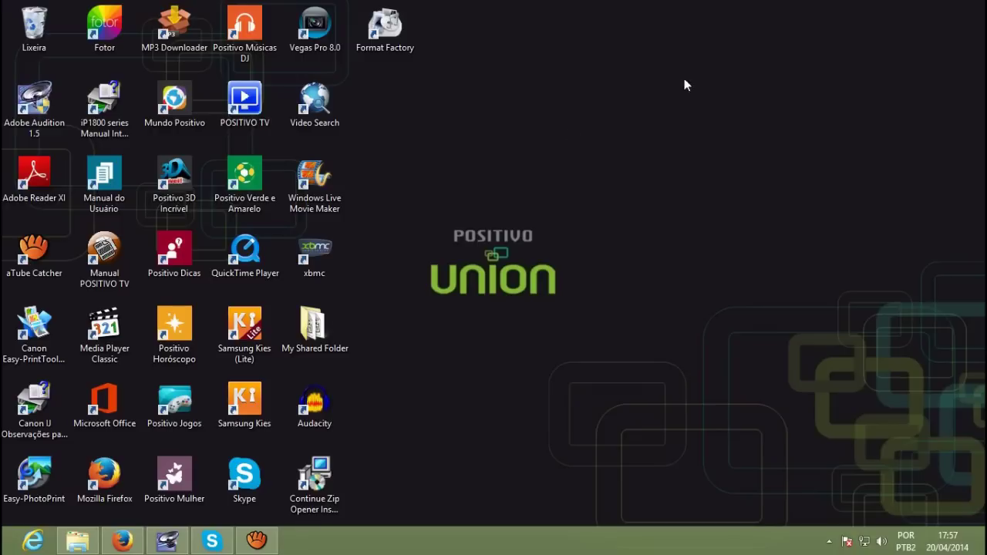
# Switch to Firefox and open the full-size Wikipedia pop filter image from the image search results
pyautogui.click(124, 542)
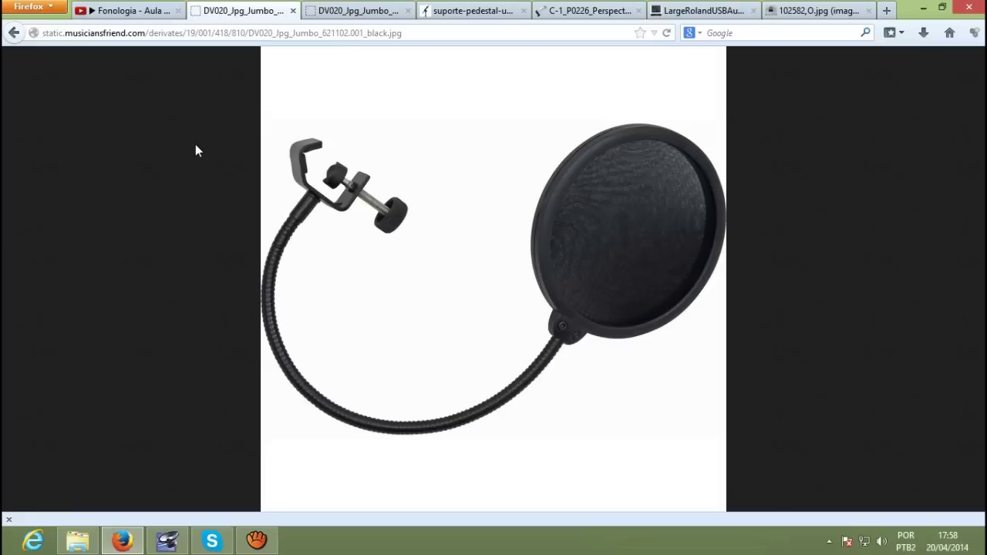
pyautogui.click(14, 34)
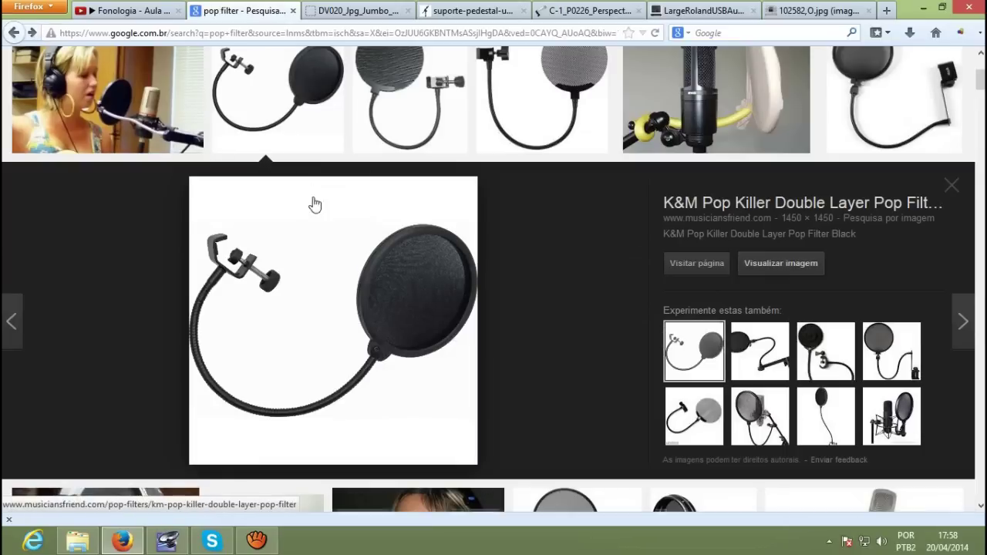
pyautogui.click(106, 111)
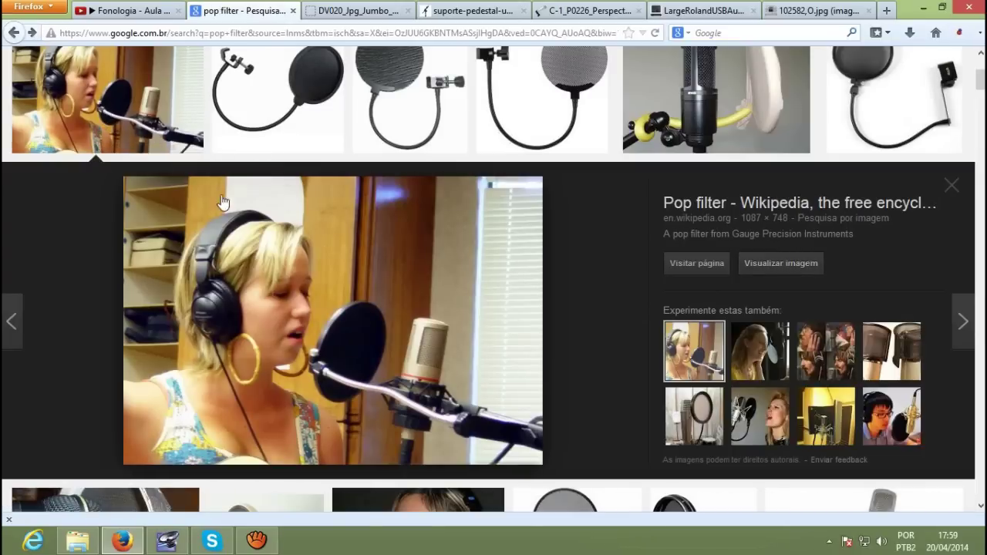
pyautogui.click(768, 265)
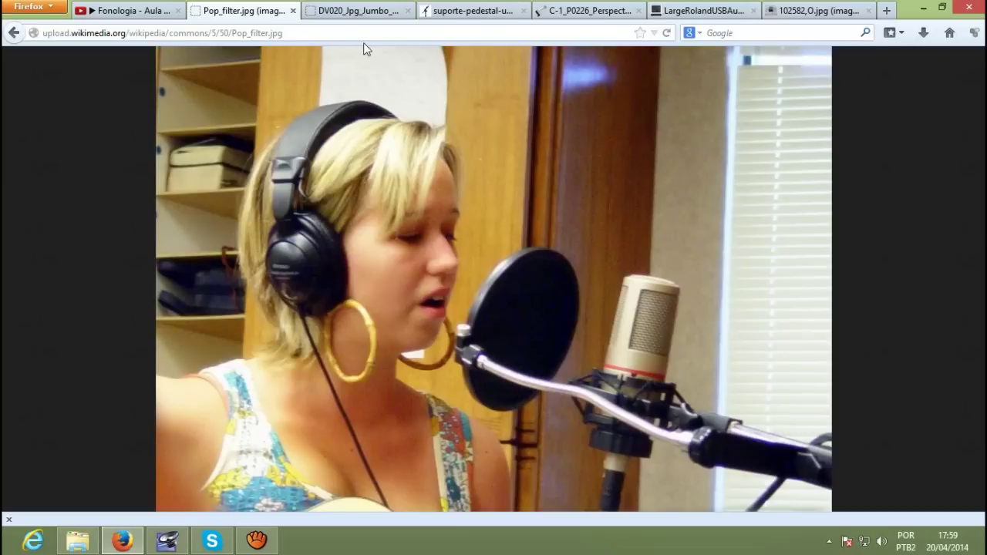
# View the open images of the Behringer C-1 microphone, pedestal stand, pop filter, Roland Tri-Capture interface and Auto-Tune Evo plug-in
pyautogui.click(601, 15)
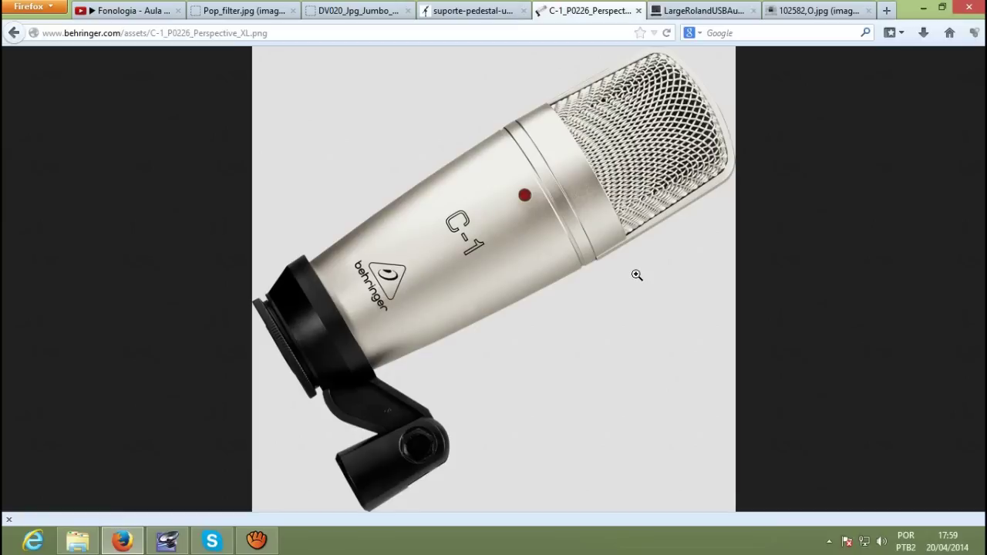
pyautogui.click(492, 10)
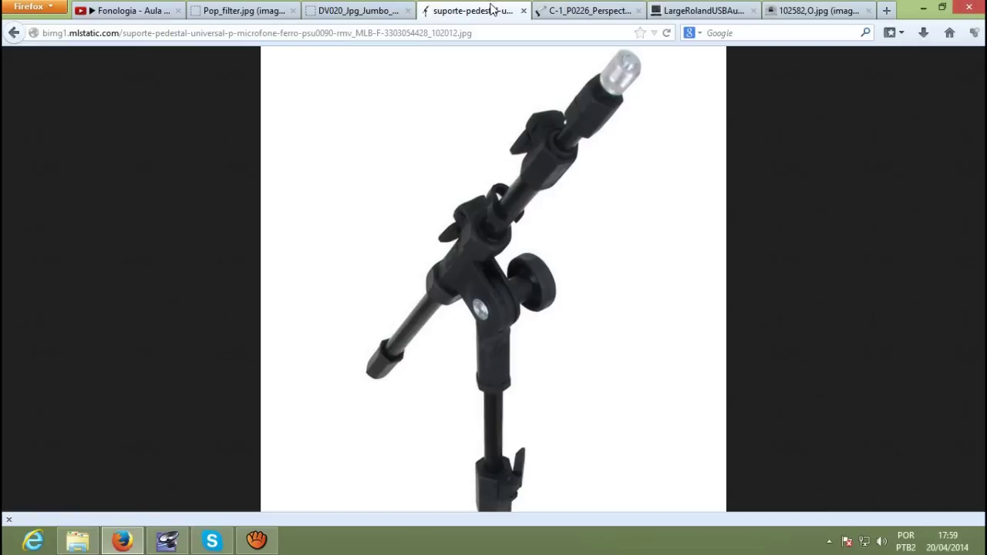
pyautogui.click(356, 15)
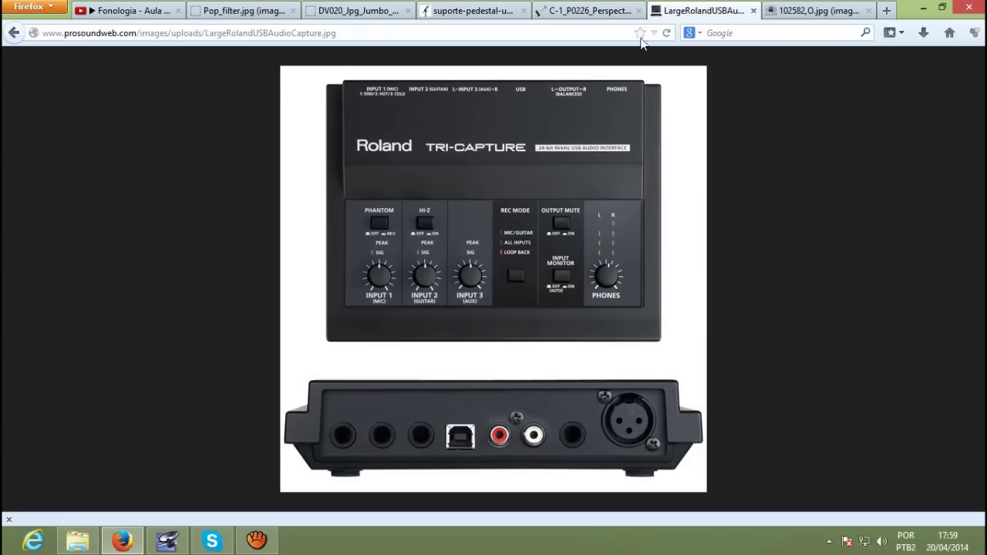
pyautogui.click(713, 14)
pyautogui.click(791, 11)
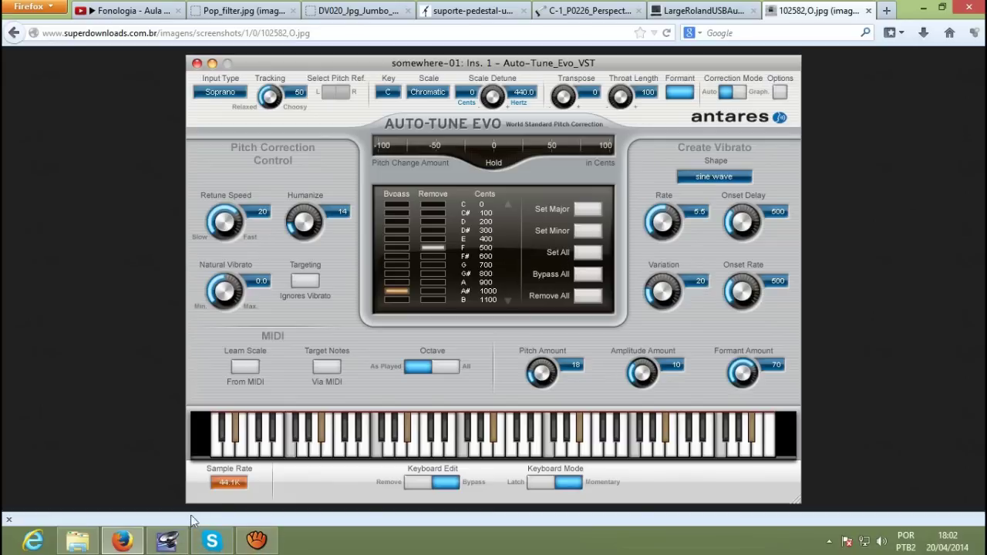
# Switch to Adobe Audition and record about seven seconds of vocals on Track 1 in the multitrack session
pyautogui.click(179, 545)
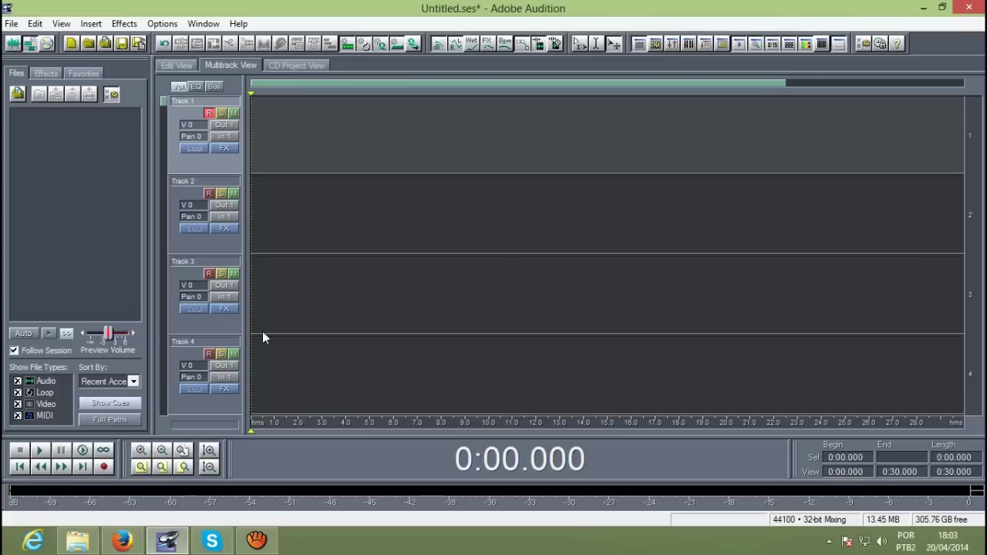
pyautogui.hotkey('ctrl', 'space')
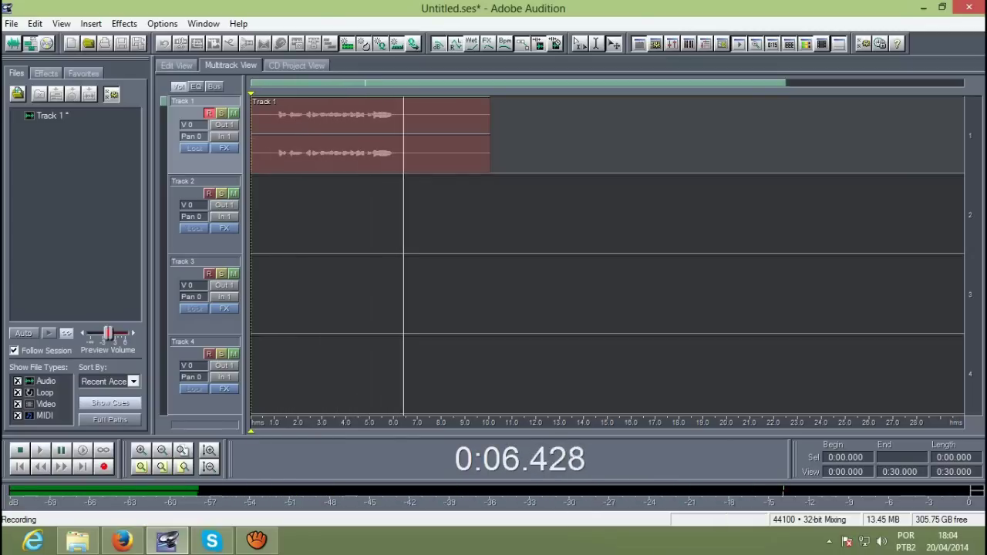
pyautogui.press('space')
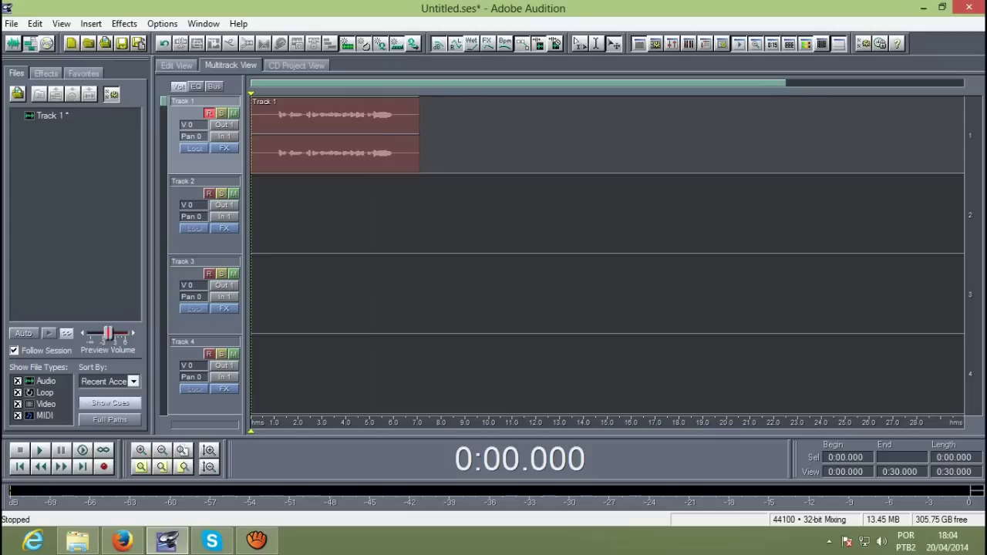
# Select the recorded clip on Track 1 and play it back from 0:00.000
pyautogui.click(335, 134)
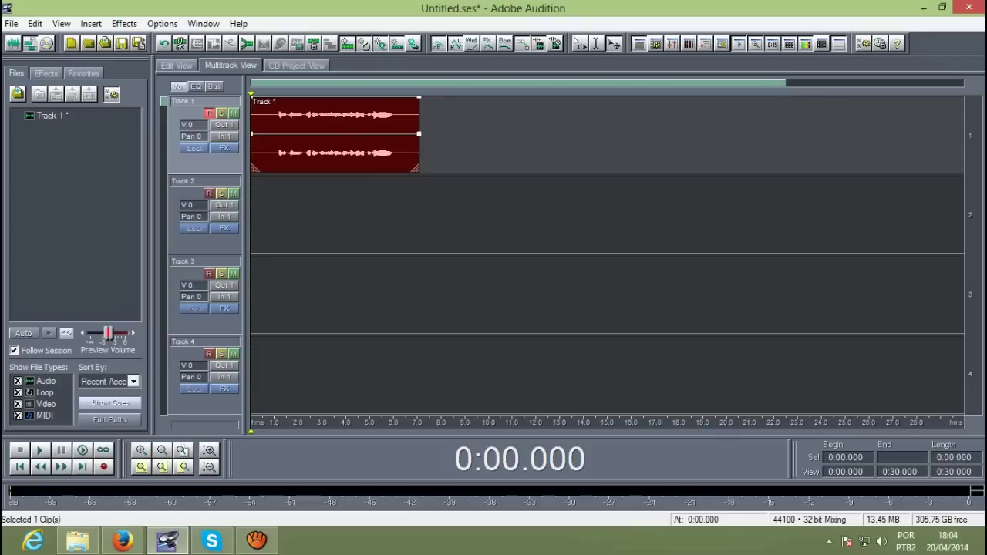
pyautogui.click(273, 134)
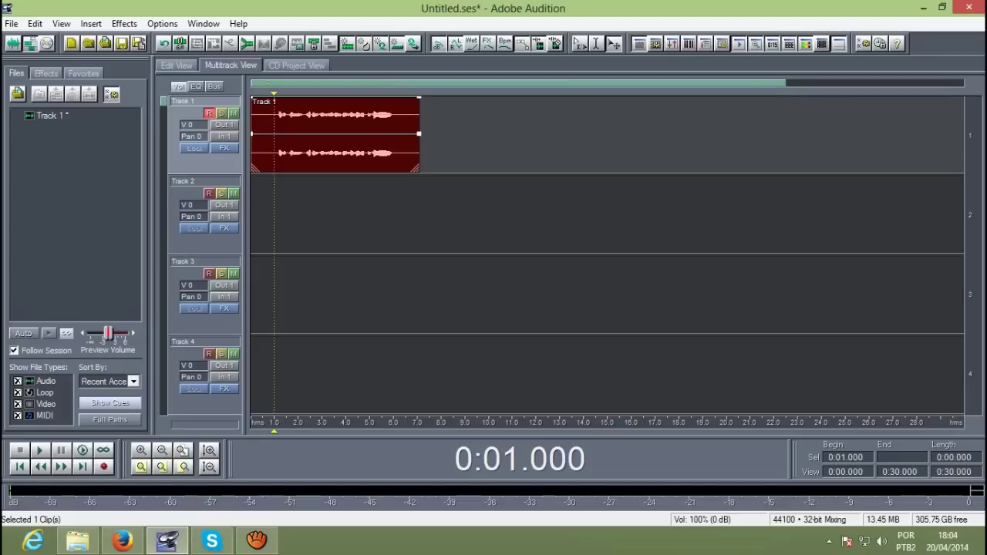
pyautogui.moveTo(273, 431); pyautogui.dragTo(251, 430)
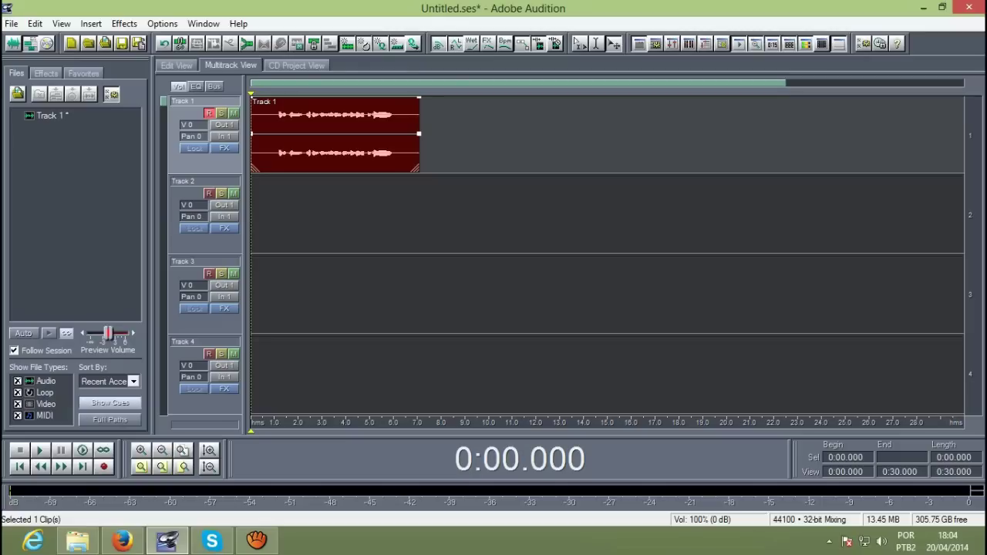
pyautogui.press('space')
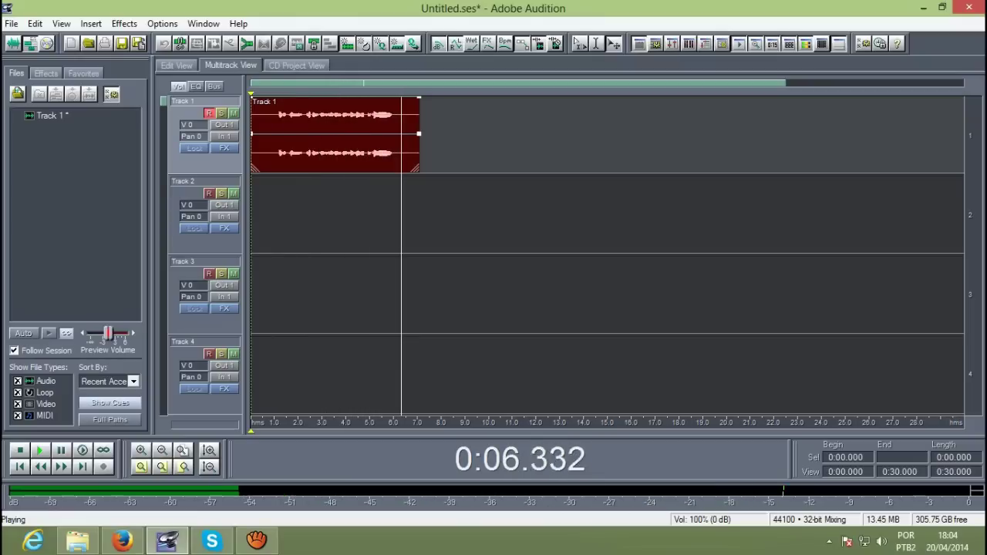
pyautogui.press('space')
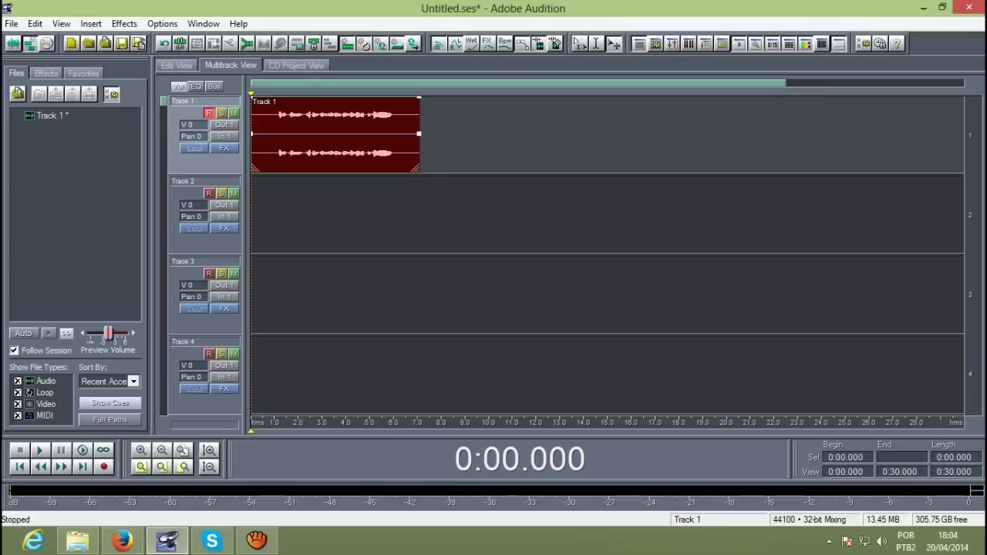
# Open the Track 1 recording in Edit View and select the vocal from about 0:01.120 to 0:06.270
pyautogui.press('8')
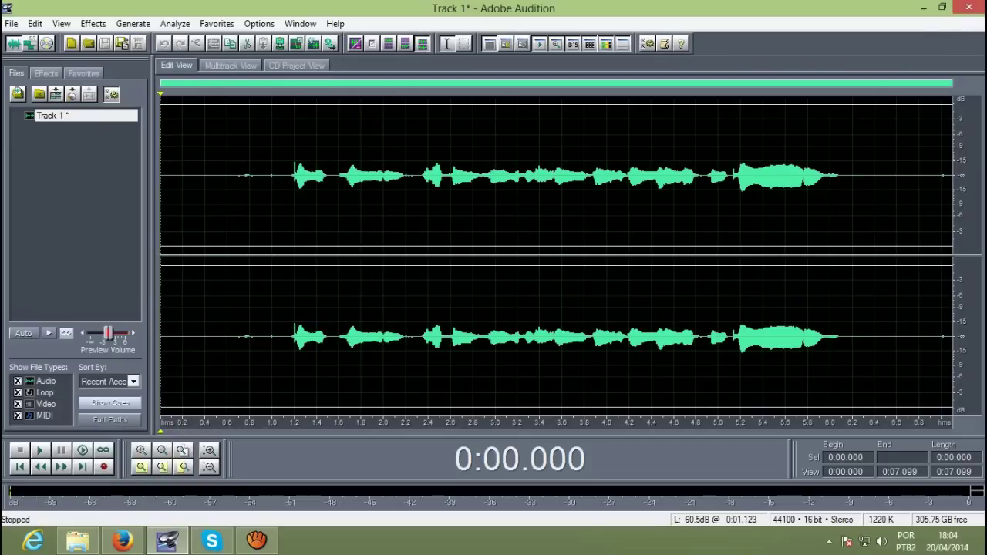
pyautogui.click(285, 177)
pyautogui.moveTo(286, 178); pyautogui.dragTo(859, 308)
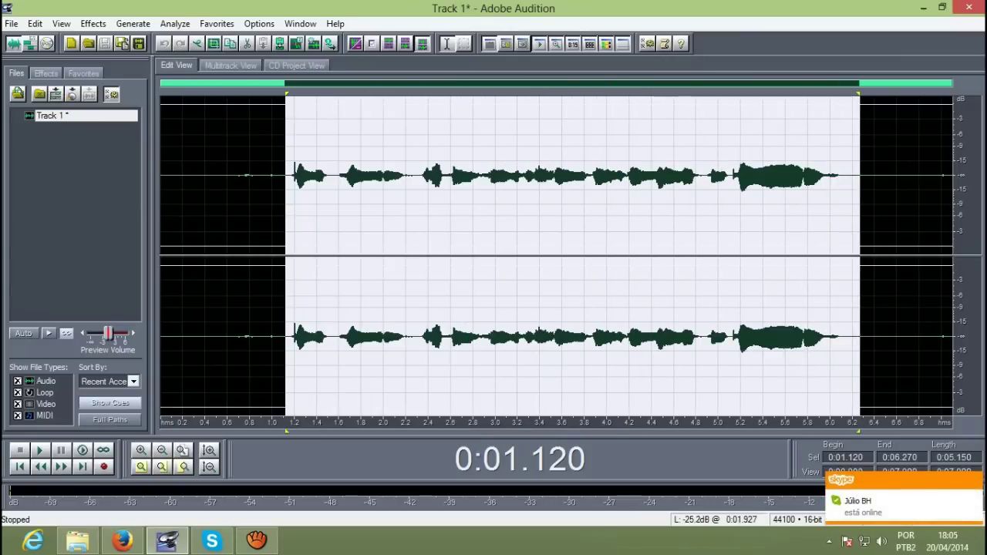
pyautogui.moveTo(285, 177); pyautogui.dragTo(331, 178)
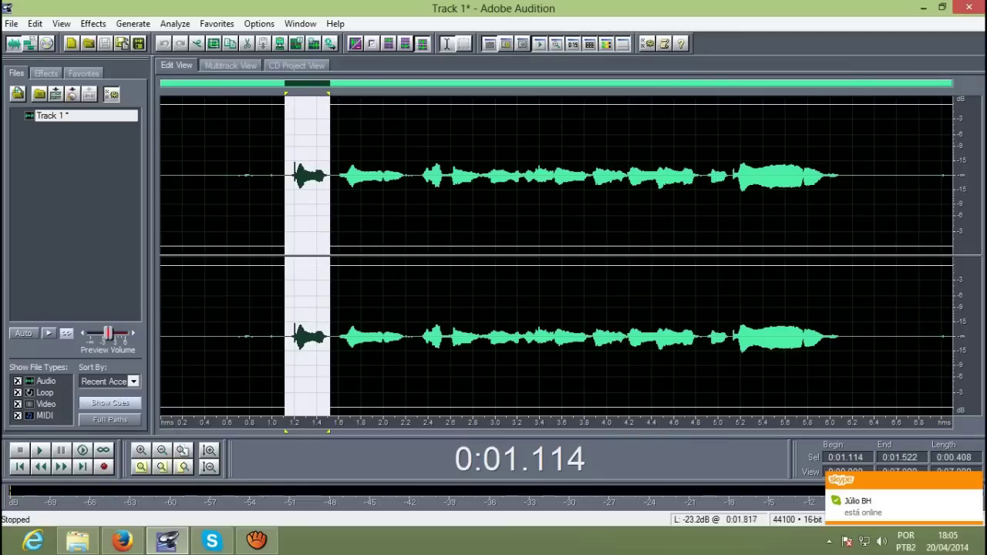
pyautogui.moveTo(337, 177); pyautogui.dragTo(430, 177)
pyautogui.click(294, 178)
pyautogui.moveTo(294, 177); pyautogui.dragTo(906, 178)
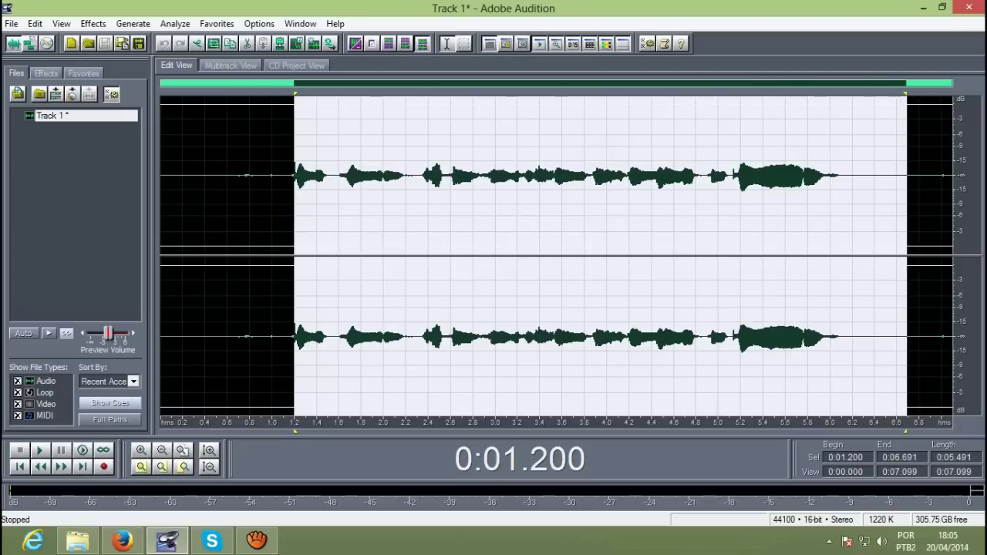
pyautogui.click(351, 177)
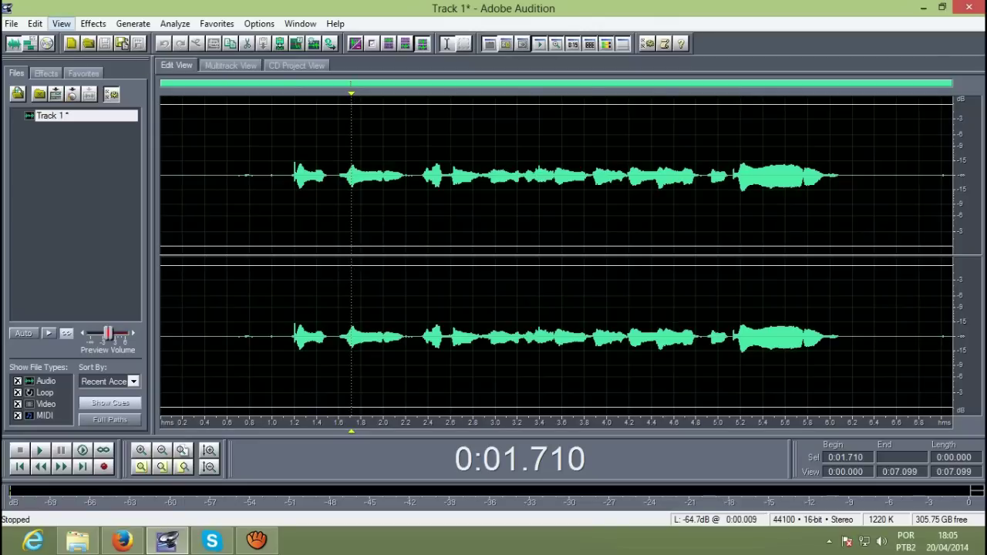
# Select the vocal from about 0:01.107 to 0:06.128 and open the Auto-Tune Evo VST effect for it
pyautogui.moveTo(284, 215); pyautogui.dragTo(844, 216)
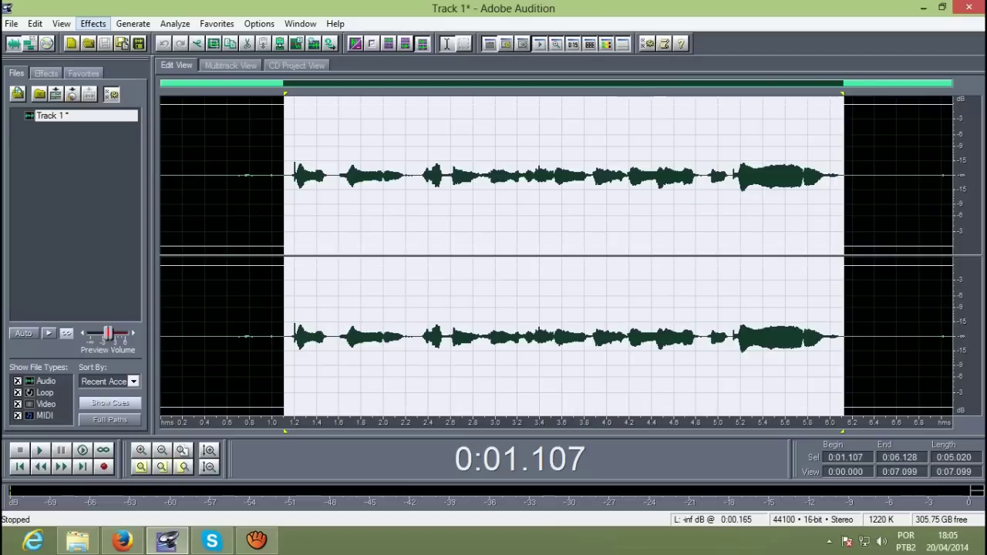
pyautogui.click(94, 23)
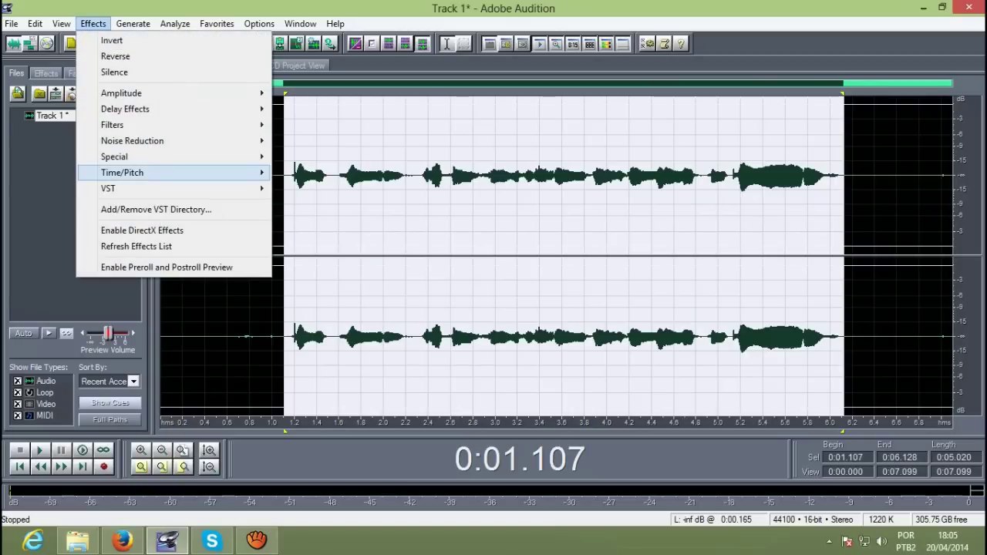
pyautogui.moveTo(154, 188)
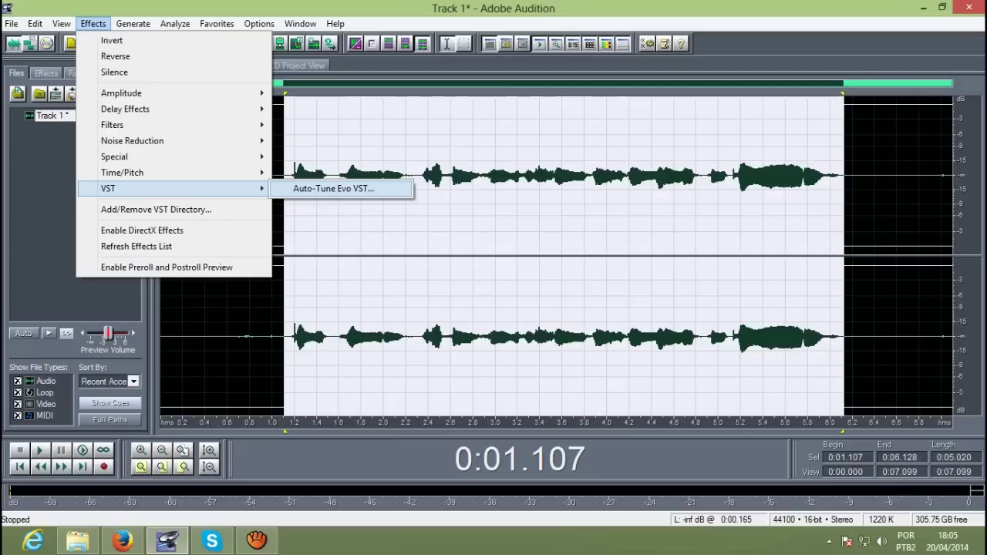
pyautogui.click(333, 188)
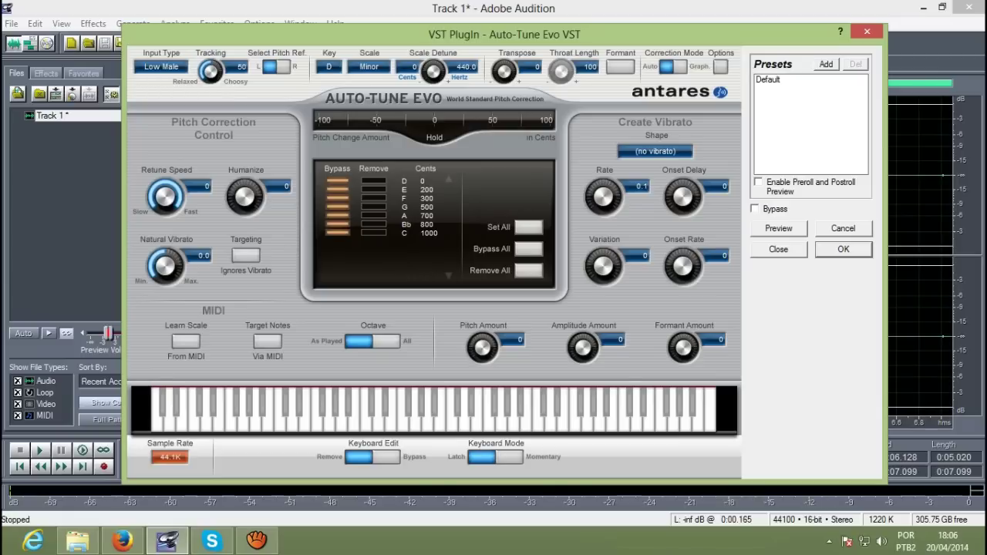
# Set all scale notes for correction in Auto-Tune Evo, with key D and input type Low Male
pyautogui.click(528, 227)
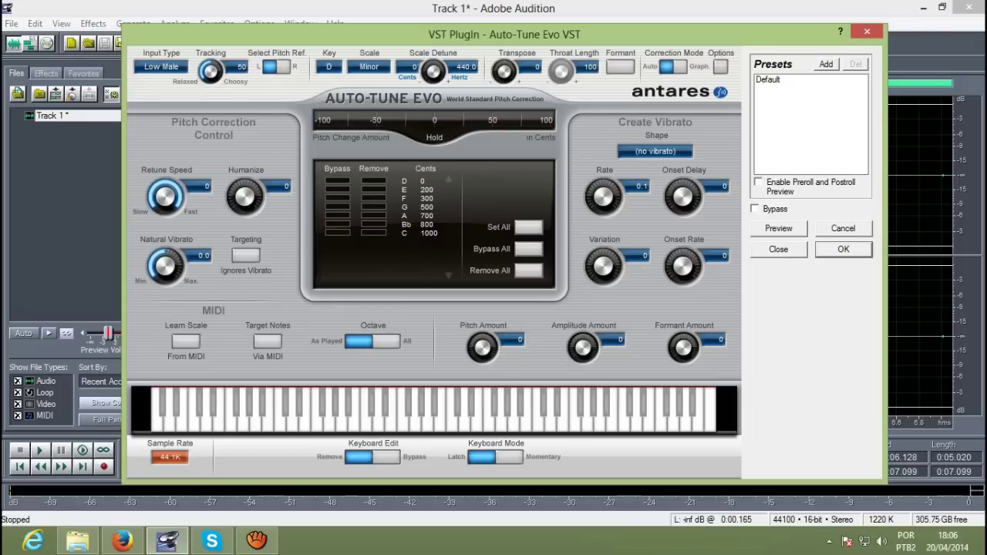
pyautogui.click(329, 66)
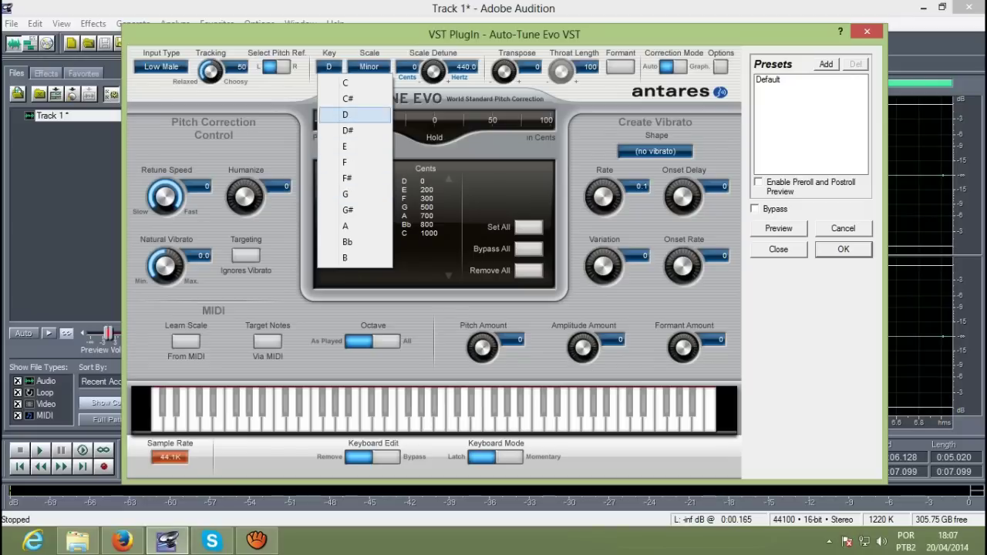
pyautogui.press('Return')
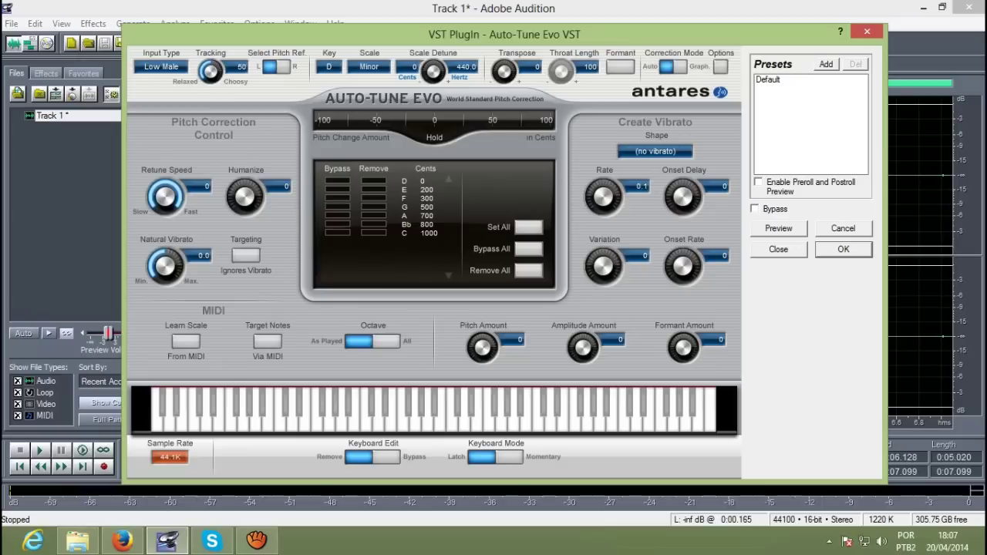
pyautogui.click(160, 67)
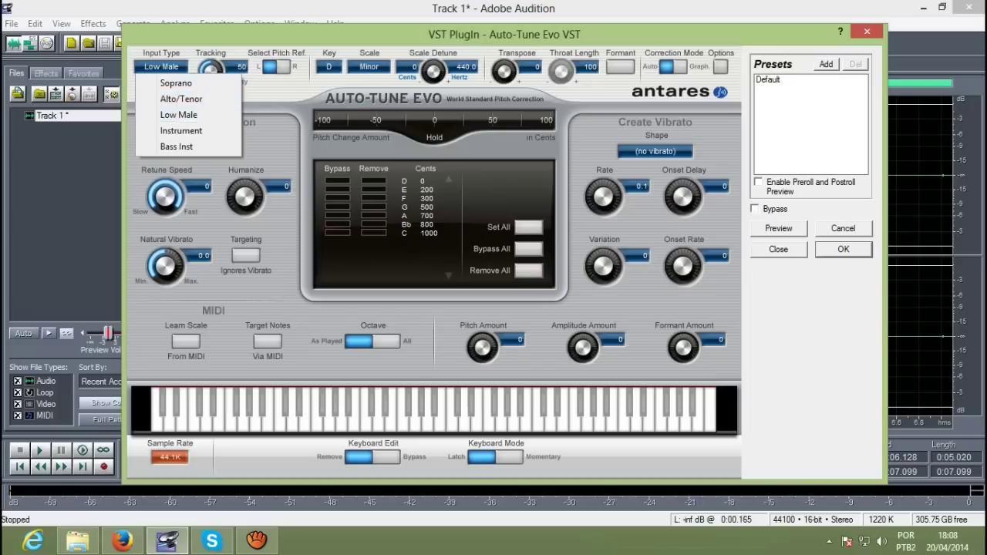
pyautogui.click(178, 114)
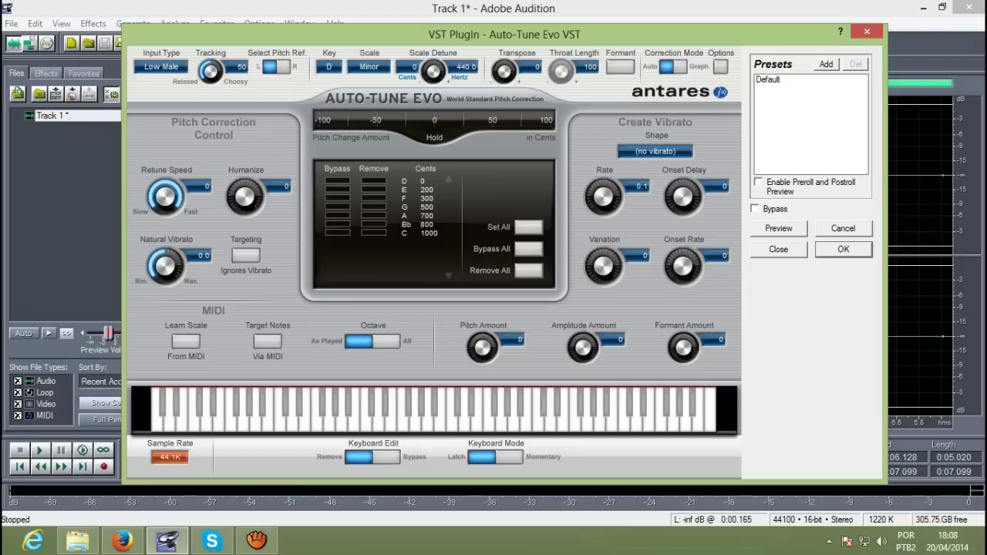
# Set the retune speed to 11, bypass all scale notes, and apply Auto-Tune Evo to the selected vocal
pyautogui.moveTo(177, 205); pyautogui.dragTo(179, 195)
pyautogui.press('space')
pyautogui.click(528, 248)
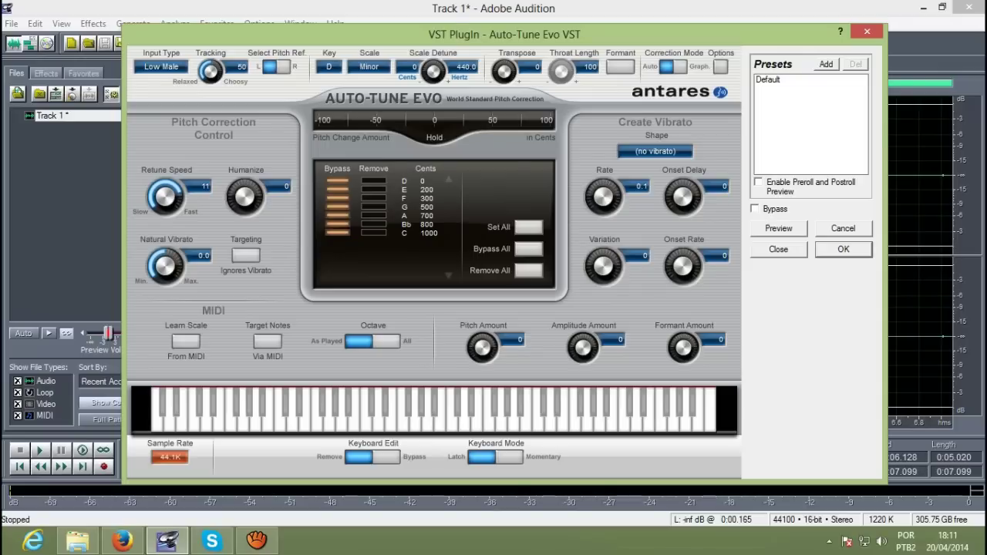
pyautogui.press('space')
pyautogui.press('space')
pyautogui.press('Return')
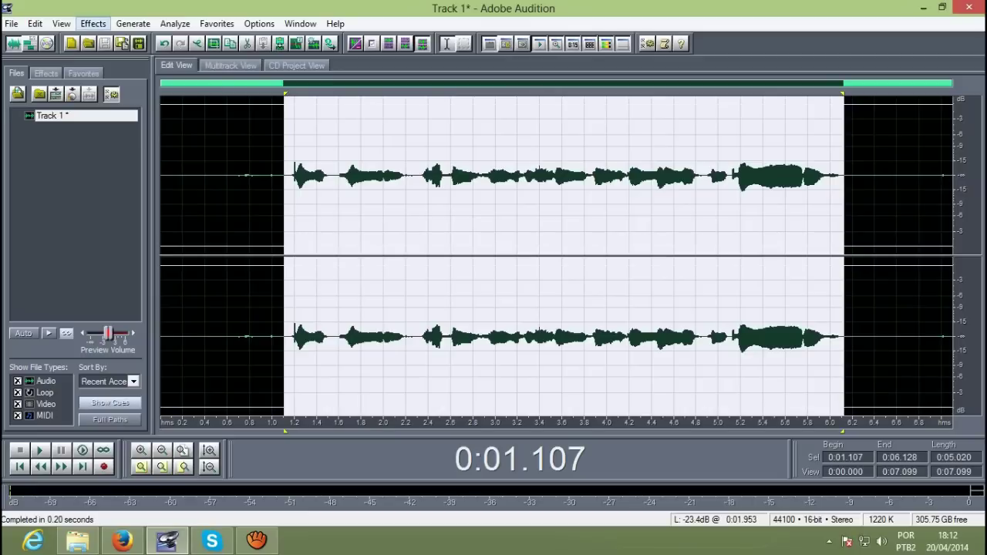
# Apply Studio Reverb to the selected vocal with the Vocal Reverb (medium) preset and play back the selection
pyautogui.click(93, 24)
pyautogui.moveTo(177, 109)
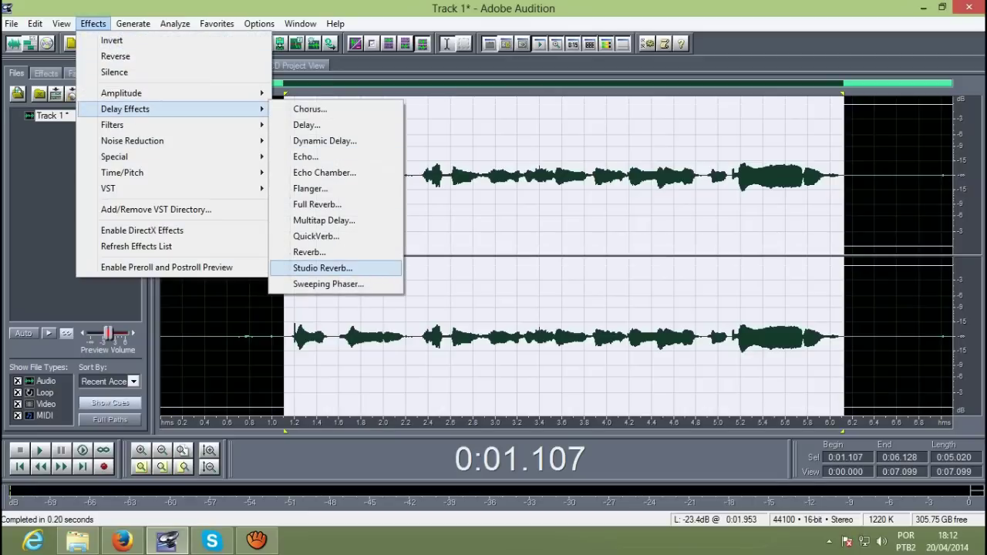
pyautogui.click(323, 267)
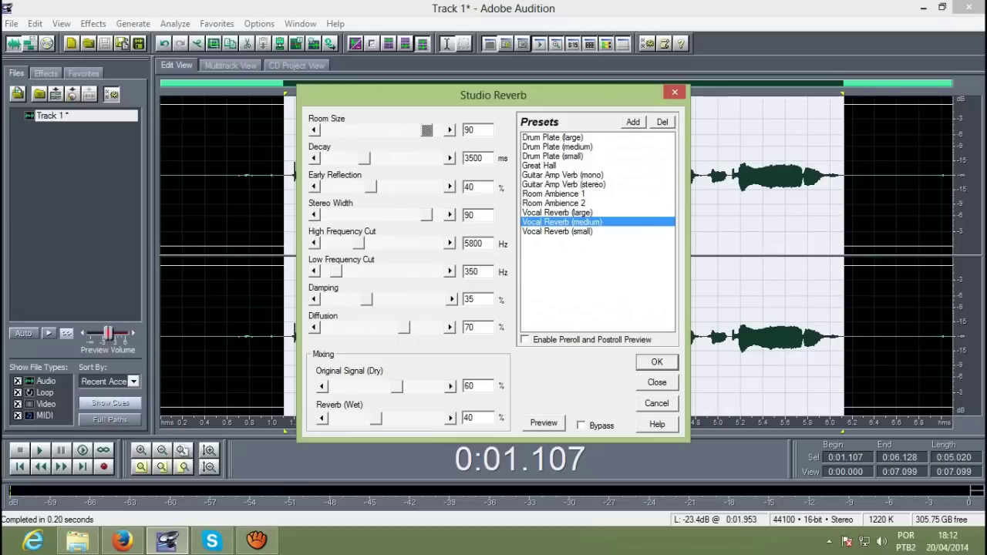
pyautogui.click(557, 212)
pyautogui.click(561, 222)
pyautogui.click(557, 231)
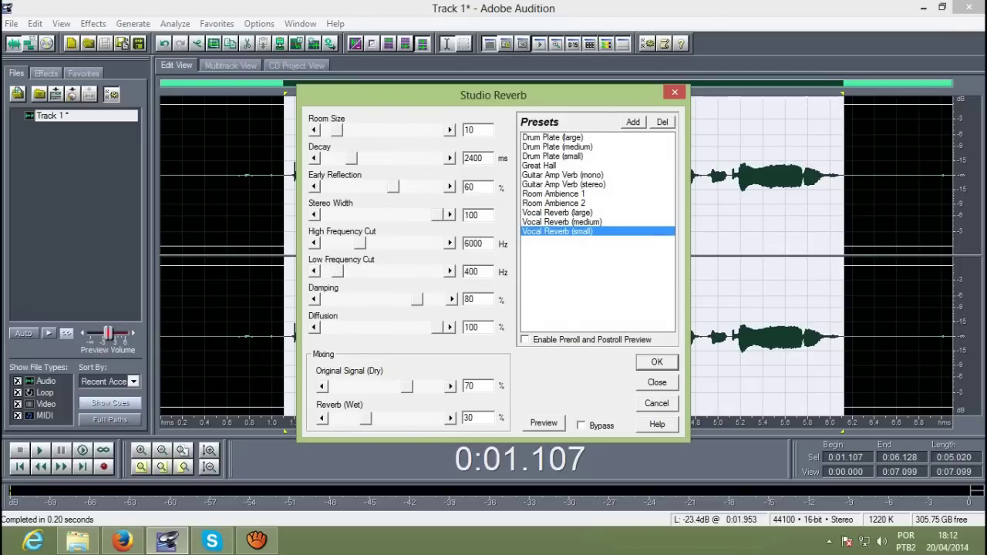
pyautogui.click(561, 221)
pyautogui.click(556, 212)
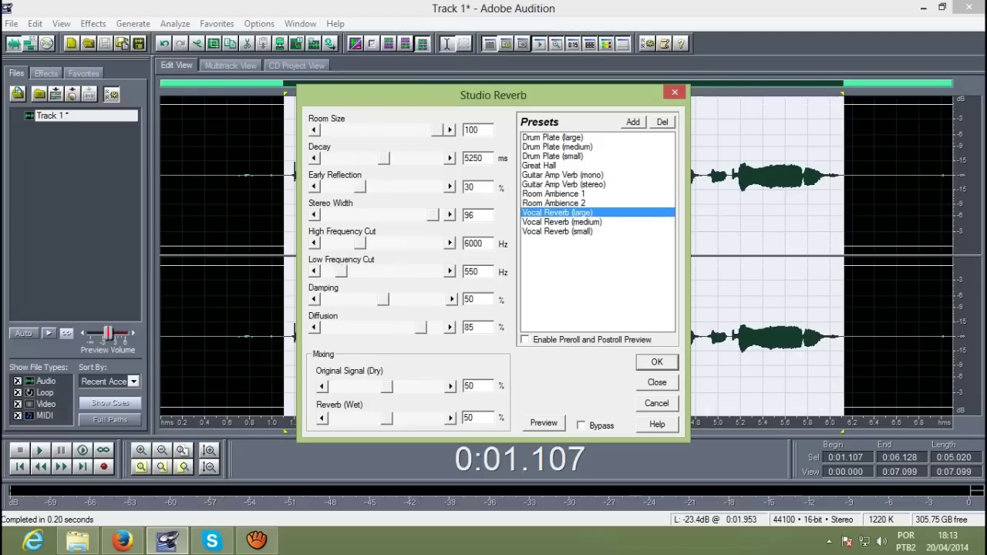
pyautogui.click(562, 221)
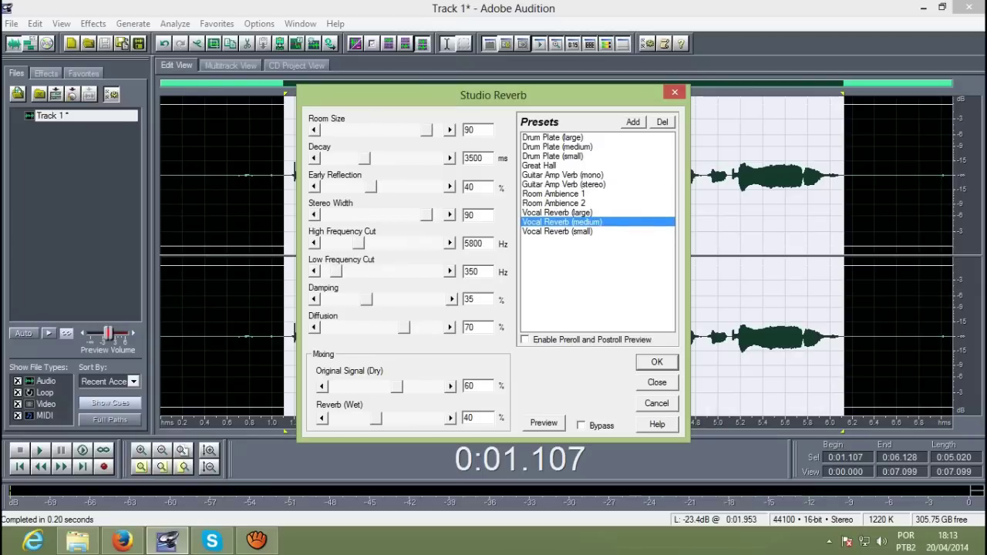
pyautogui.click(656, 362)
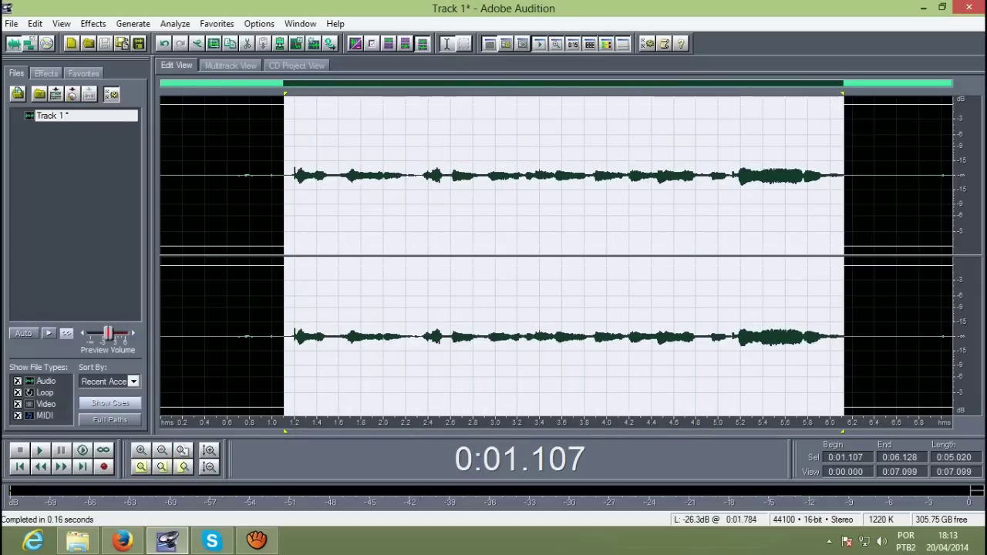
pyautogui.press('space')
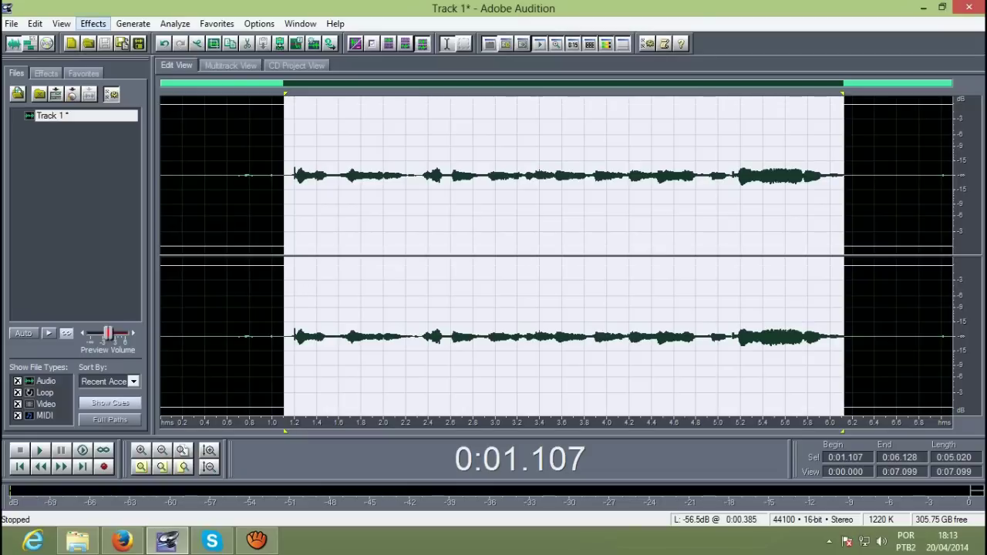
# Boost the selected vocal's volume with a constant Amplify/Fade amplification on both channels
pyautogui.click(93, 23)
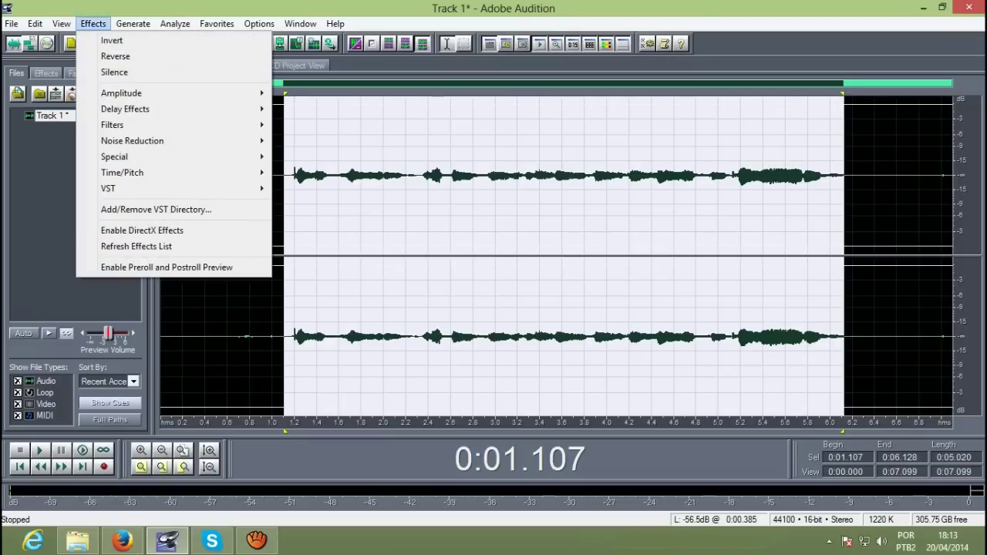
pyautogui.moveTo(154, 92)
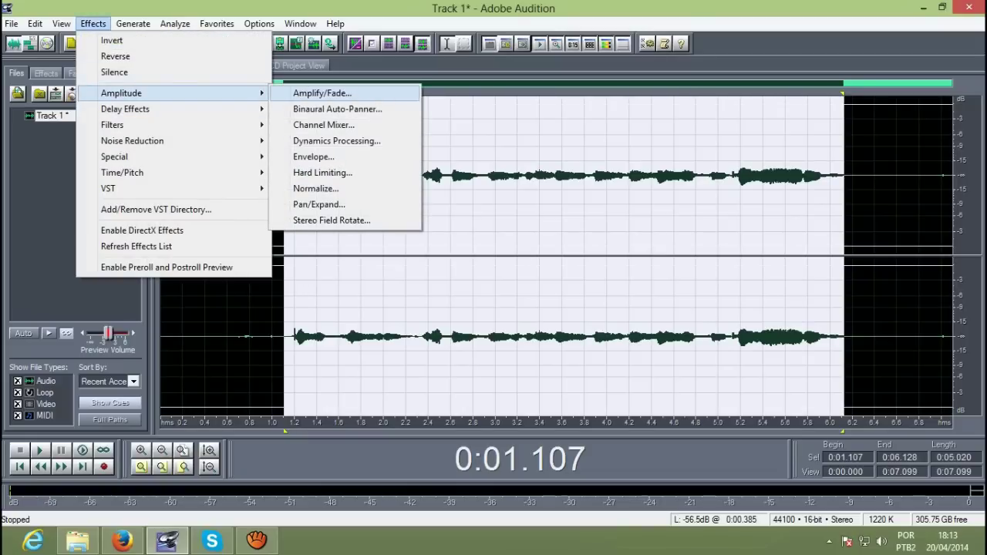
pyautogui.press('Return')
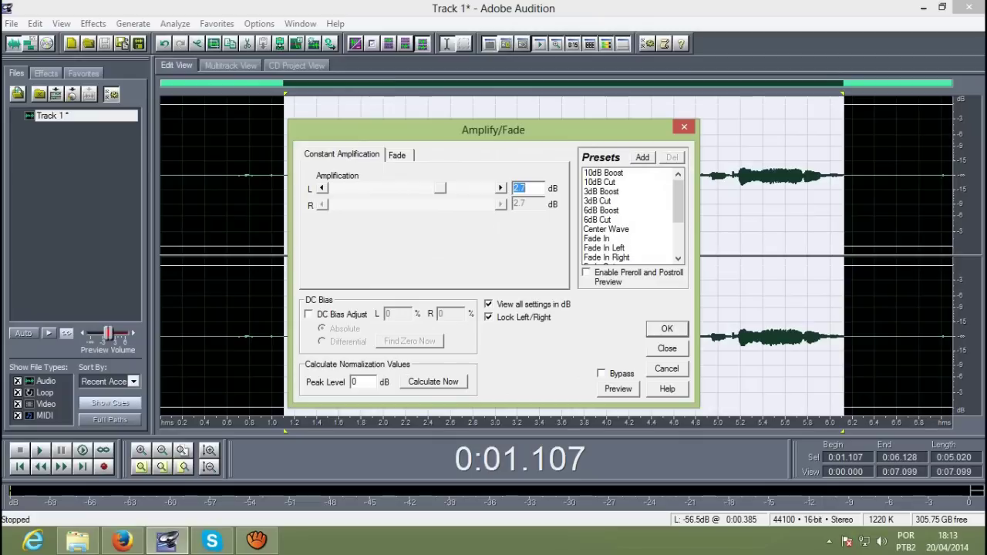
pyautogui.write('-14.2')
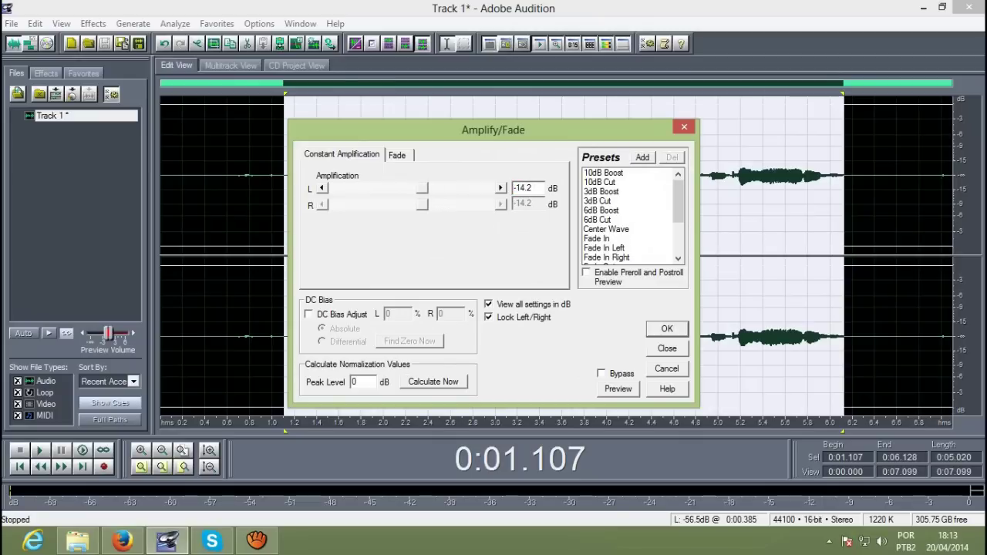
pyautogui.moveTo(421, 188); pyautogui.dragTo(443, 188)
pyautogui.click(667, 329)
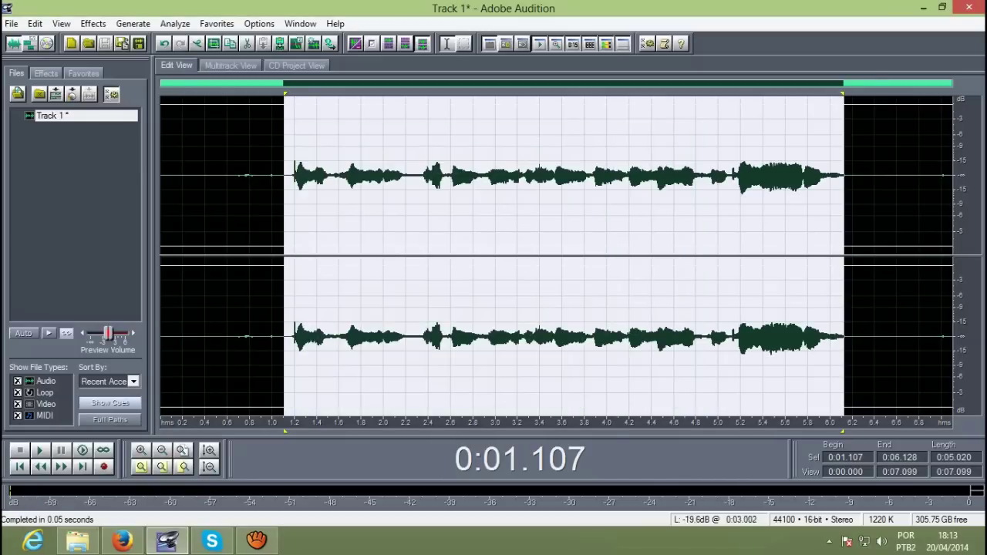
# Amplify the selected vocal again, this time by 7.44 dB
pyautogui.click(93, 24)
pyautogui.moveTo(185, 90)
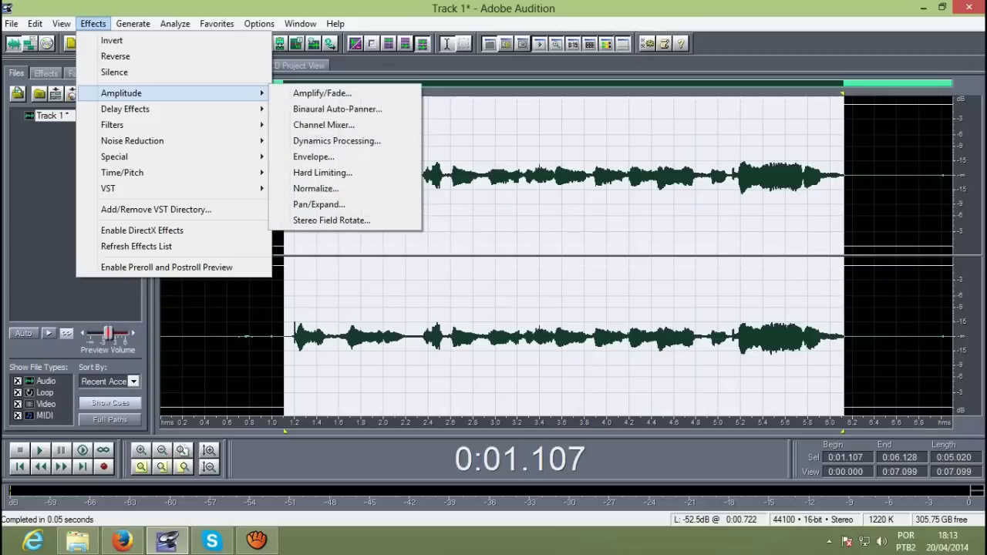
pyautogui.click(322, 93)
pyautogui.moveTo(442, 188); pyautogui.dragTo(441, 188)
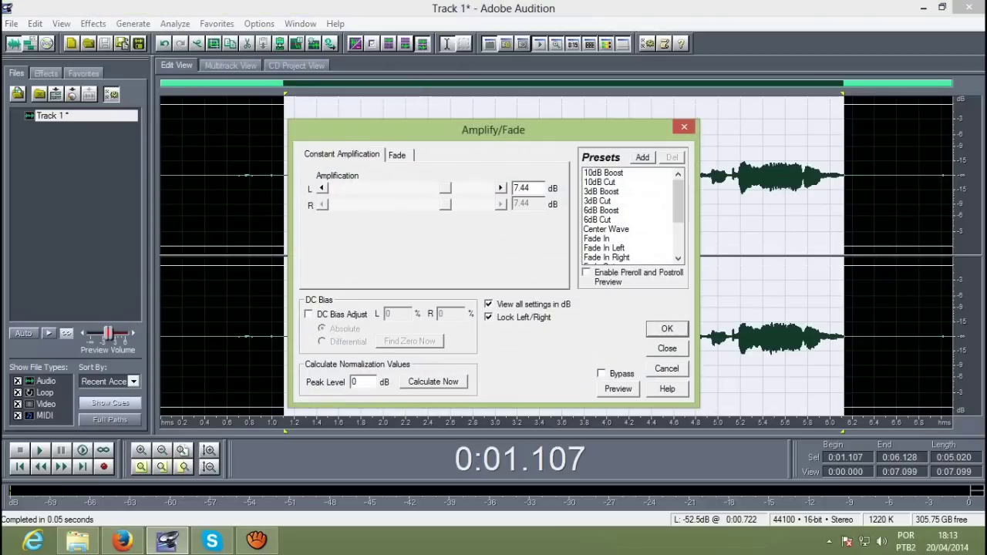
pyautogui.press('Return')
# Play the vocal from 0:00.446 to check its loudness, and place the cursor at 0:00.800
pyautogui.click(209, 177)
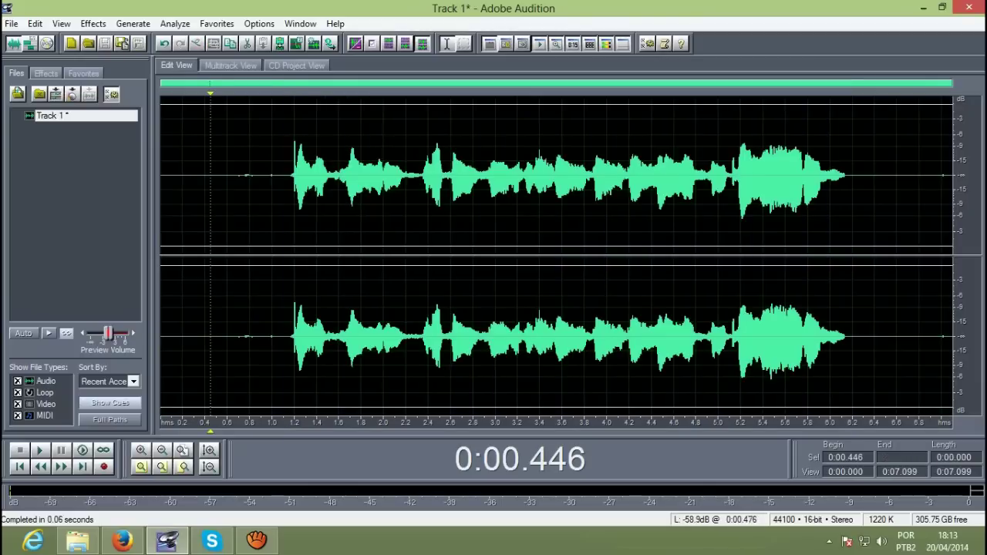
pyautogui.press('space')
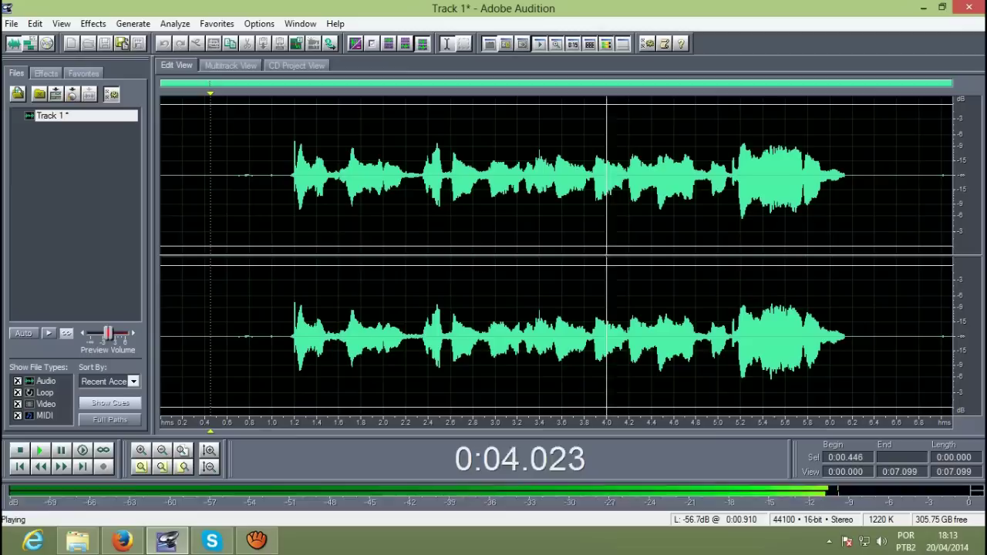
pyautogui.press('space')
pyautogui.click(249, 178)
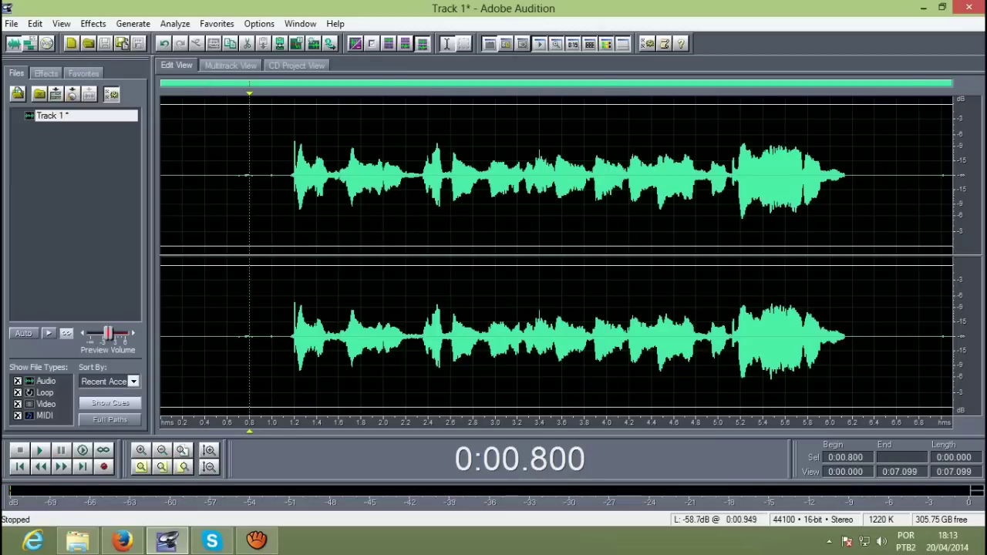
# In Multitrack View, import the Anitta Show das Poderosas (karaokê Oficial) wave file from E:\INSTRUMENTAIS and place it at the start of Track 2
pyautogui.click(230, 64)
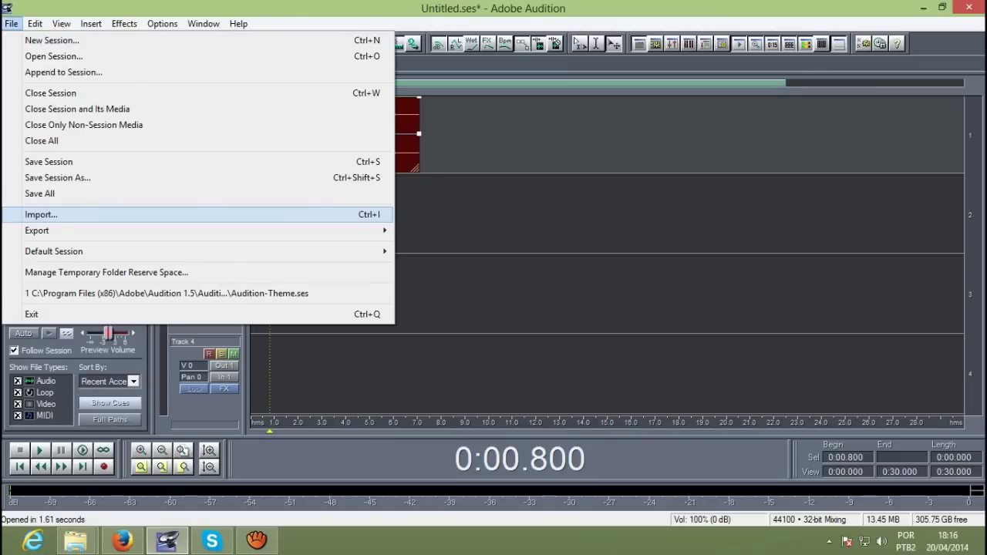
pyautogui.press('Return')
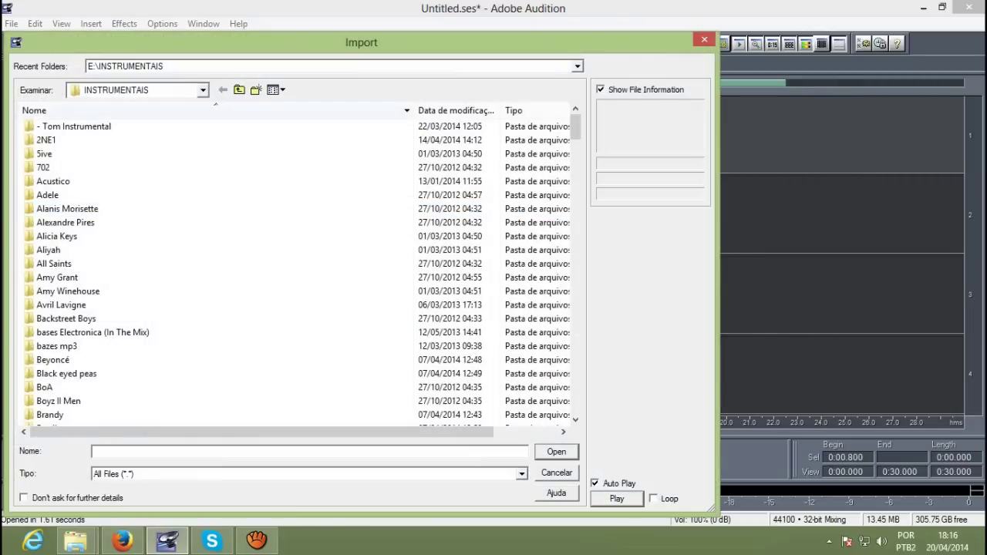
pyautogui.scroll(-15, 293, 270)
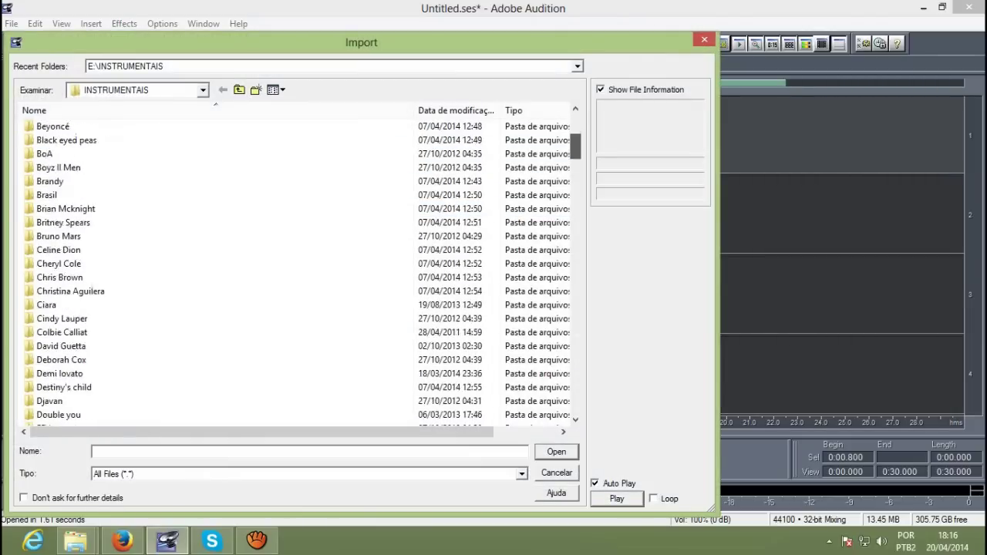
pyautogui.scroll(-20, 303, 272)
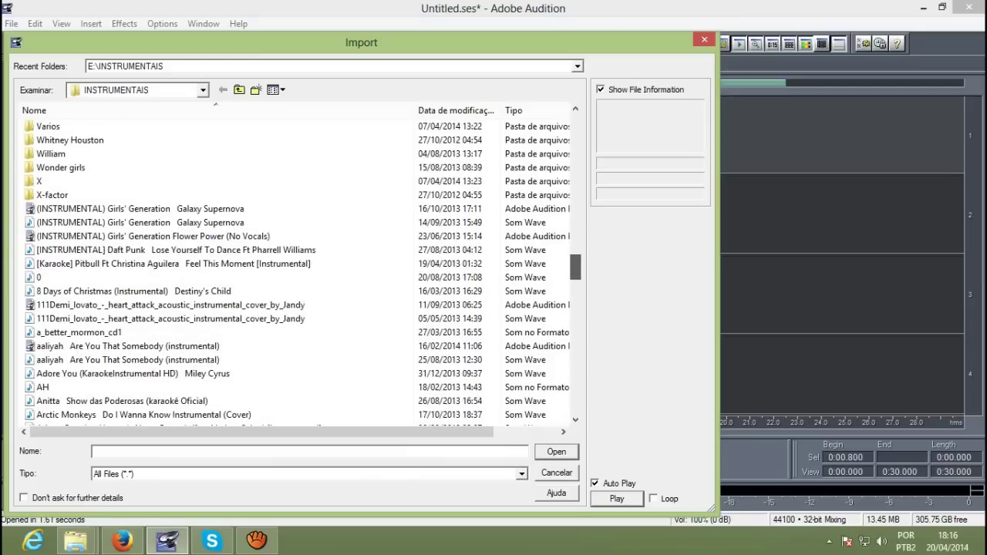
pyautogui.scroll(-1, 232, 277)
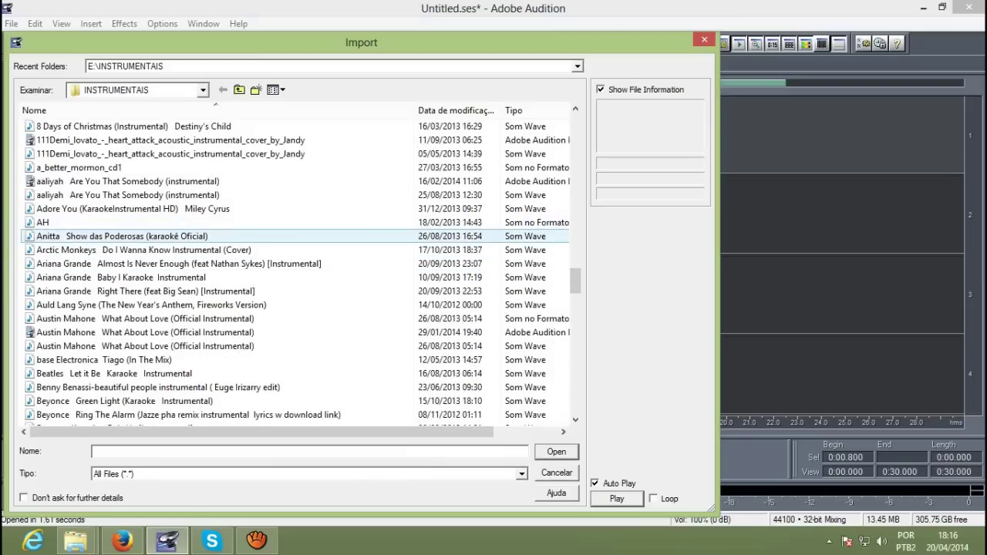
pyautogui.doubleClick(81, 236)
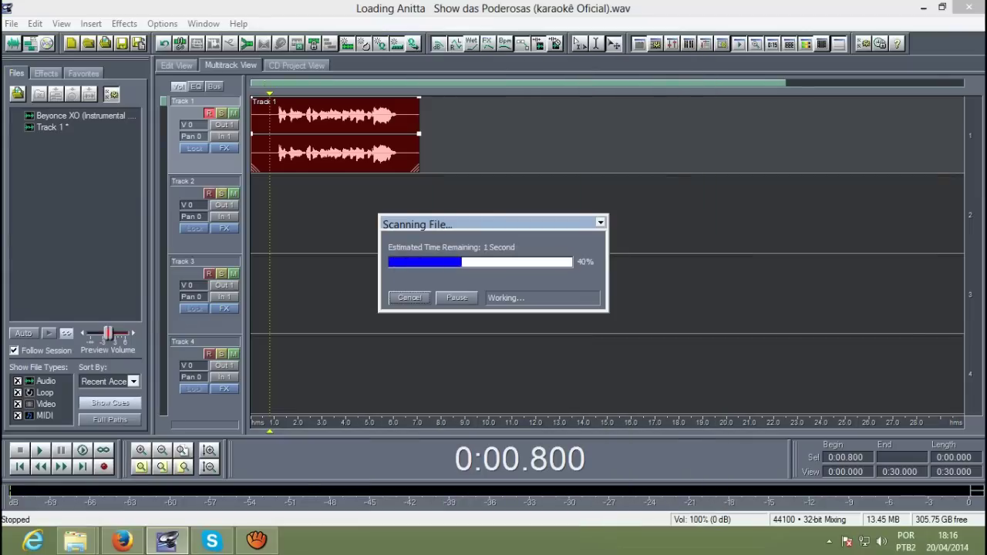
pyautogui.moveTo(77, 116); pyautogui.dragTo(253, 185)
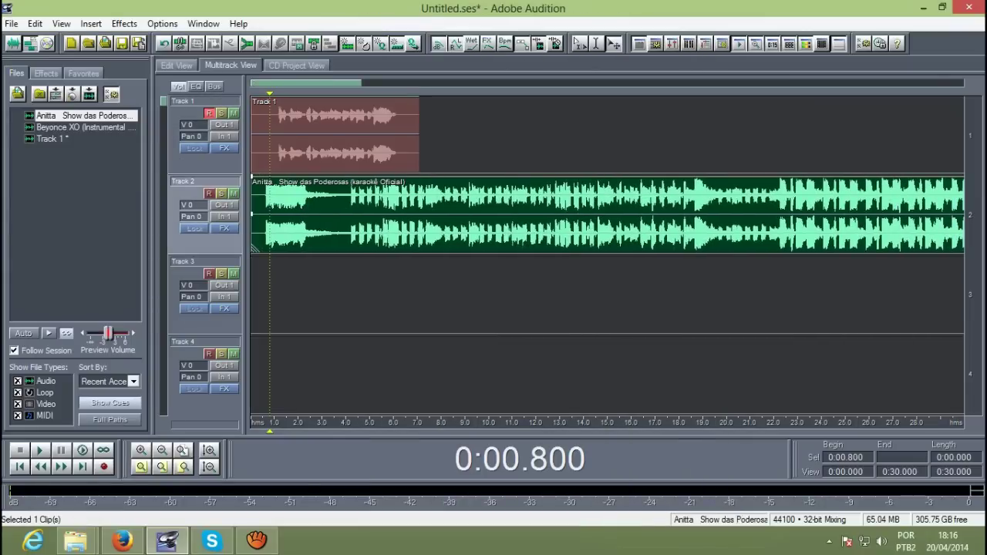
# Move the vocal clip on Track 1 to start at about 0:11.7, and set the playback cursor to 0:03.313
pyautogui.moveTo(339, 131); pyautogui.dragTo(418, 131)
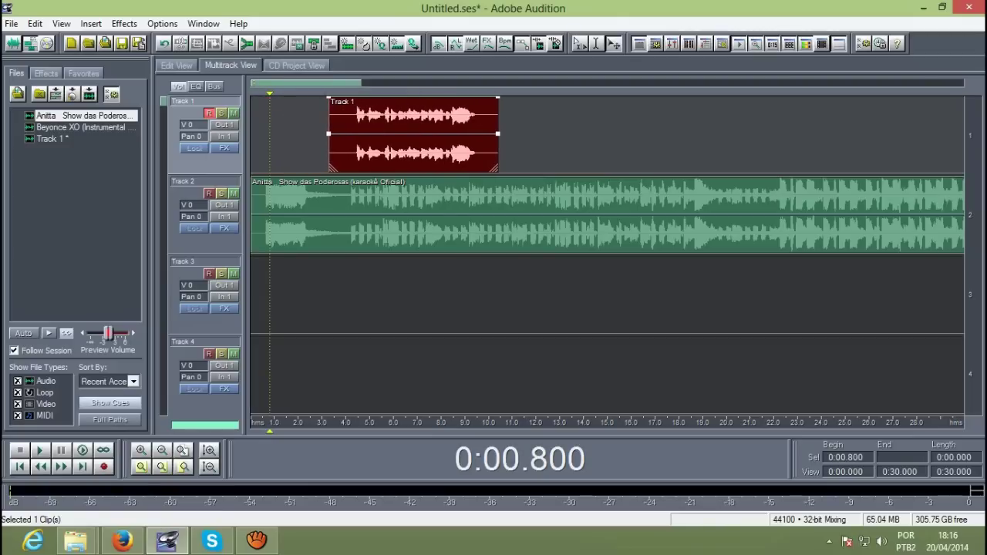
pyautogui.moveTo(270, 430); pyautogui.dragTo(329, 431)
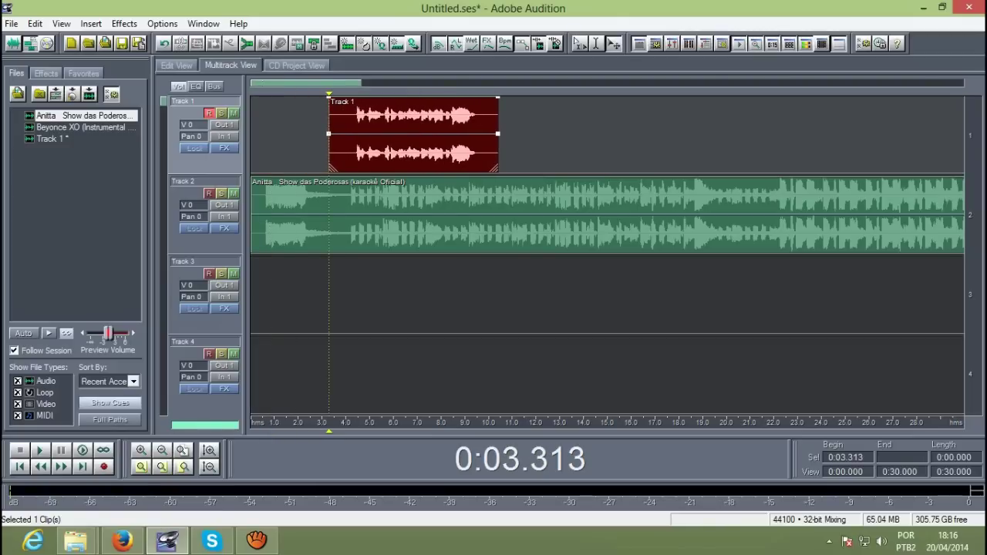
pyautogui.scroll(2, 607, 255)
pyautogui.scroll(-2, 607, 255)
pyautogui.scroll(-3, 607, 254)
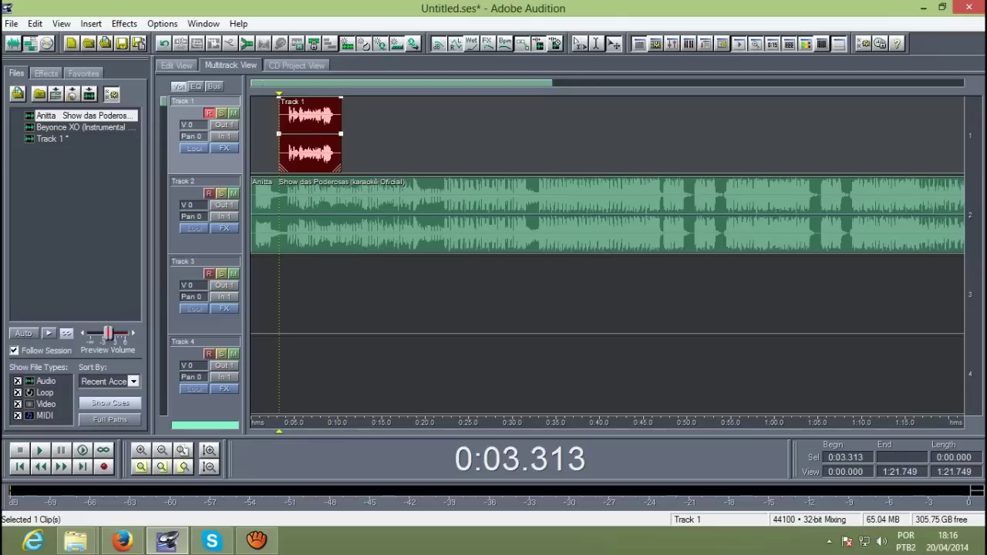
pyautogui.moveTo(308, 150); pyautogui.dragTo(383, 150)
pyautogui.moveTo(264, 216)
pyautogui.mouseDown()
pyautogui.moveTo(363, 216)
pyautogui.moveTo(262, 216)
pyautogui.mouseUp()
# Play the session from 0:03.313 and from 0:20.811 to find where the vocal should enter over the instrumental
pyautogui.scroll(2, 271, 216)
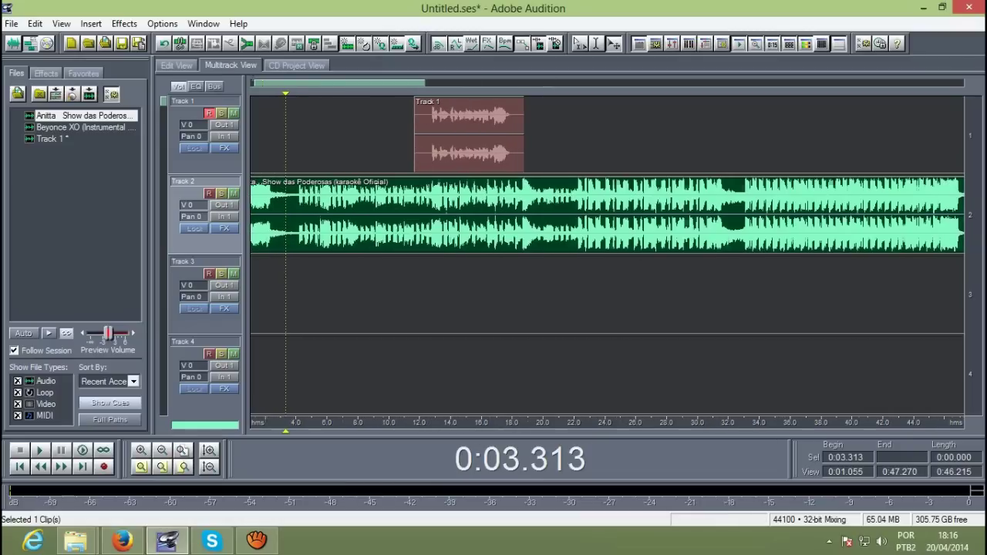
pyautogui.scroll(-2, 254, 228)
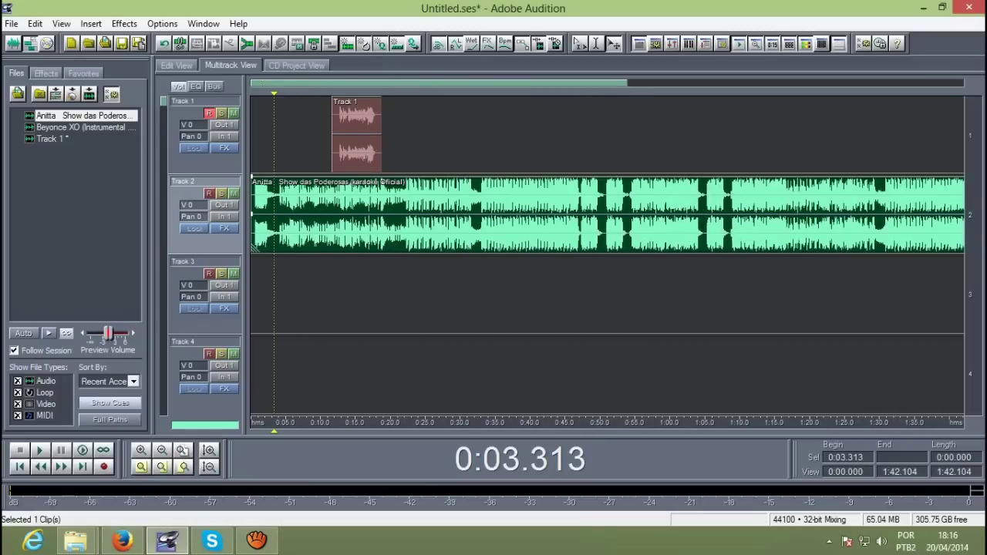
pyautogui.press('space')
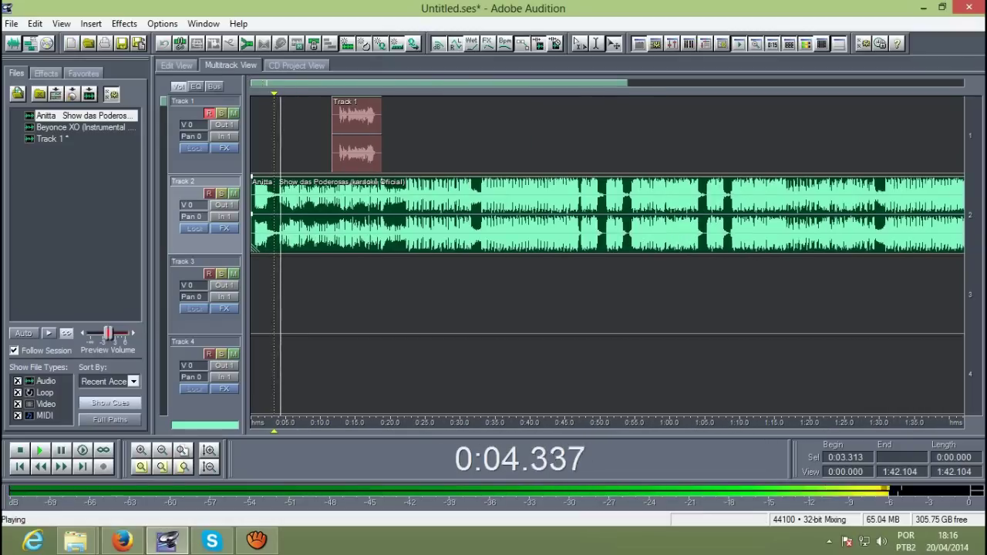
pyautogui.press('space')
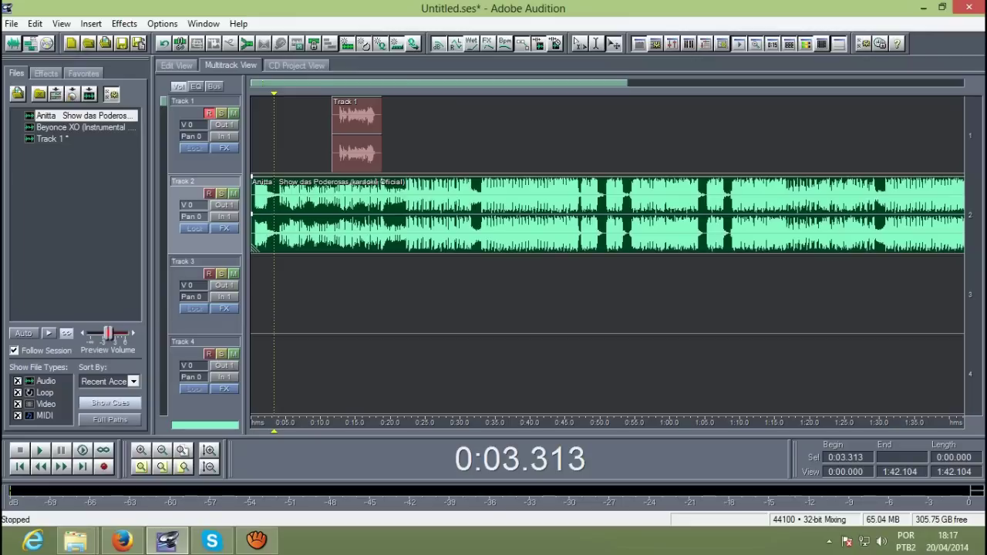
pyautogui.press('space')
pyautogui.press('=')
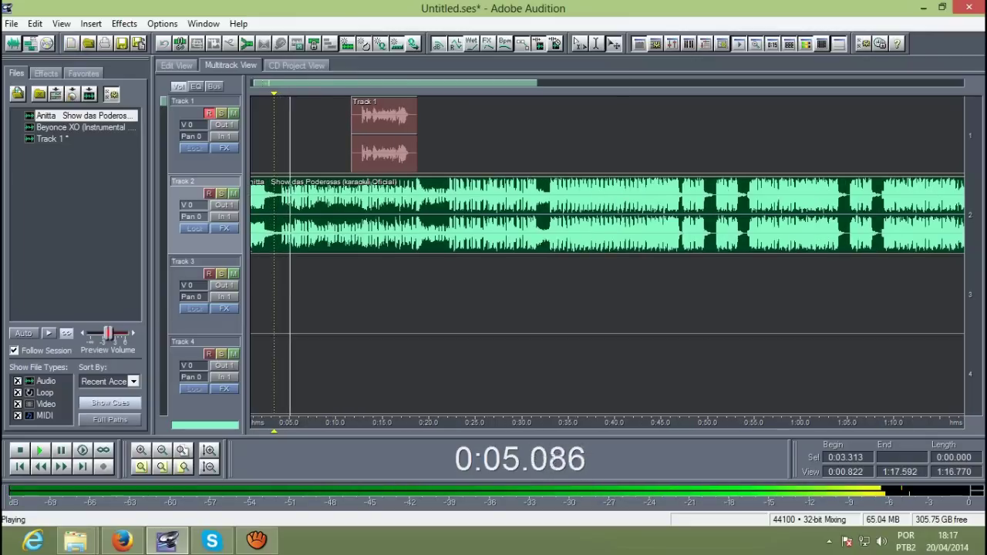
pyautogui.press('space')
pyautogui.click(425, 309)
pyautogui.press('space')
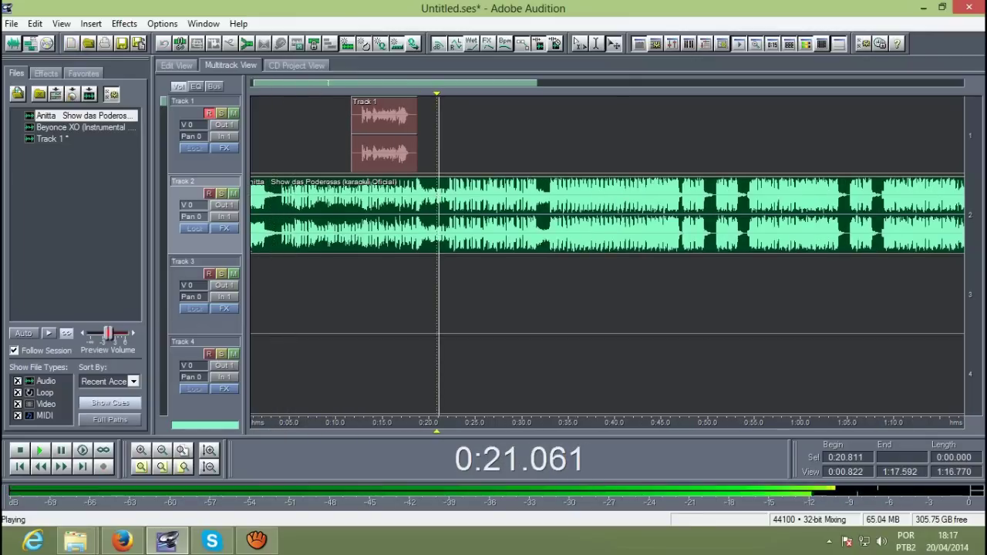
pyautogui.press('space')
# Move the vocal clip on Track 1 to start at about 0:24.5, and play the mix from 0:17.156
pyautogui.press('Left')
pyautogui.press('Left')
pyautogui.press('Left')
pyautogui.press('Left')
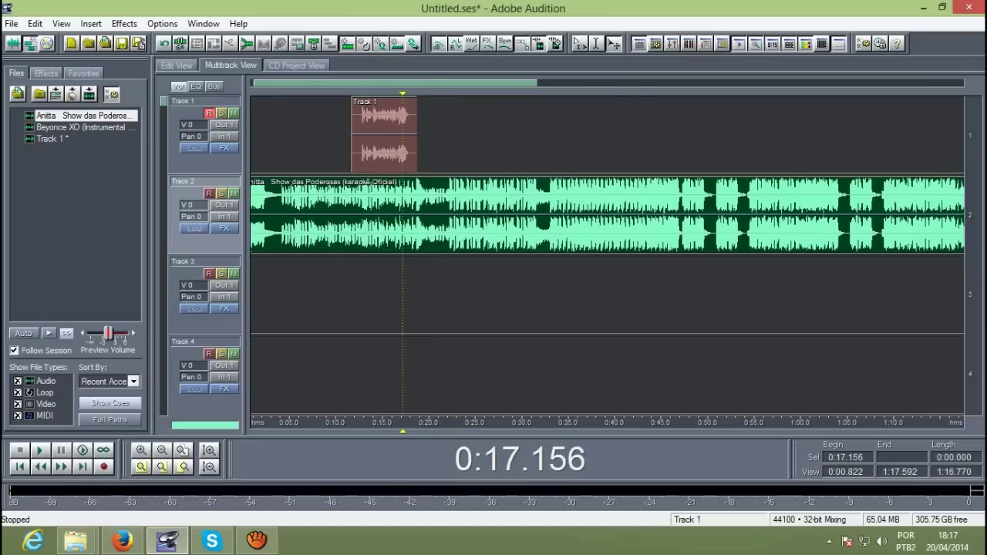
pyautogui.moveTo(383, 135); pyautogui.dragTo(503, 135)
pyautogui.press('space')
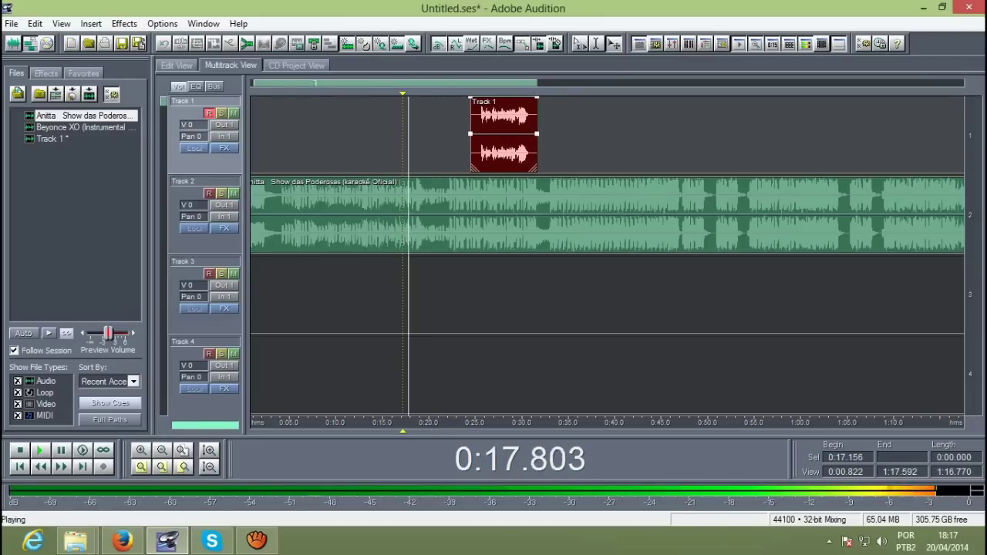
# Stop playback and move the vocal clip on Track 1 to start at about 0:17.2, at the playback cursor
pyautogui.press('-')
pyautogui.press('space')
pyautogui.press('=')
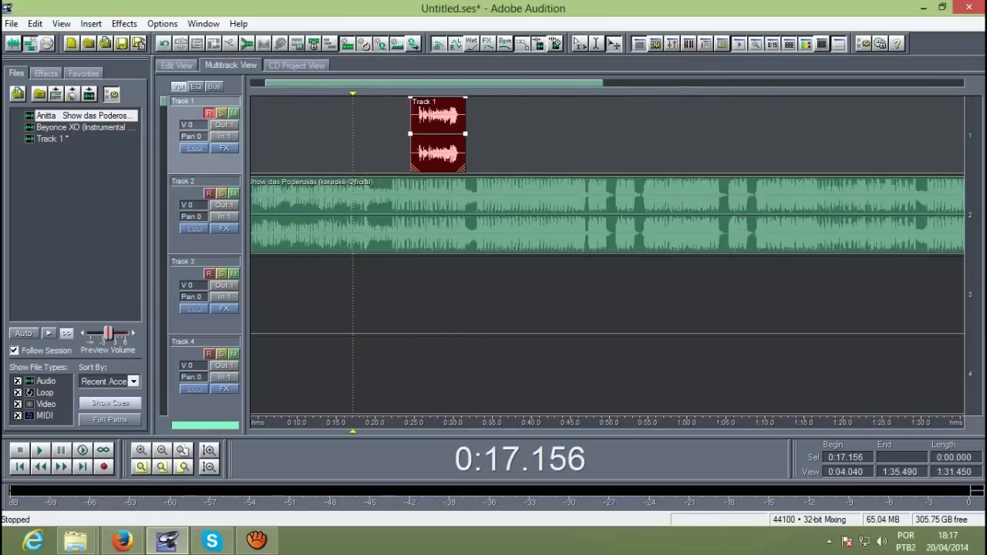
pyautogui.press('=')
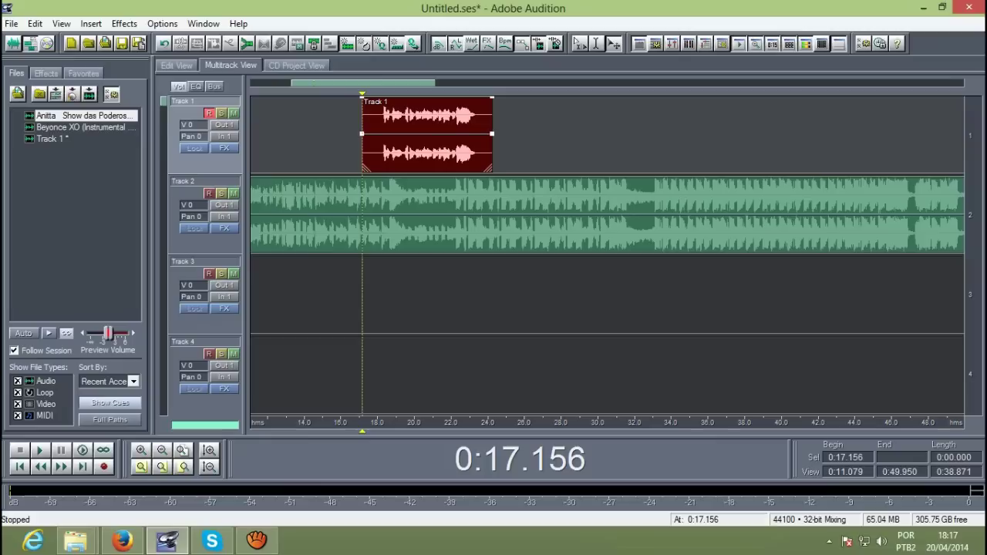
# Shift the vocal clip on Track 1 slightly earlier to start at about 0:17.0, and play the mix from 0:17.156
pyautogui.press('space')
pyautogui.press('space')
pyautogui.press('=')
pyautogui.press('space')
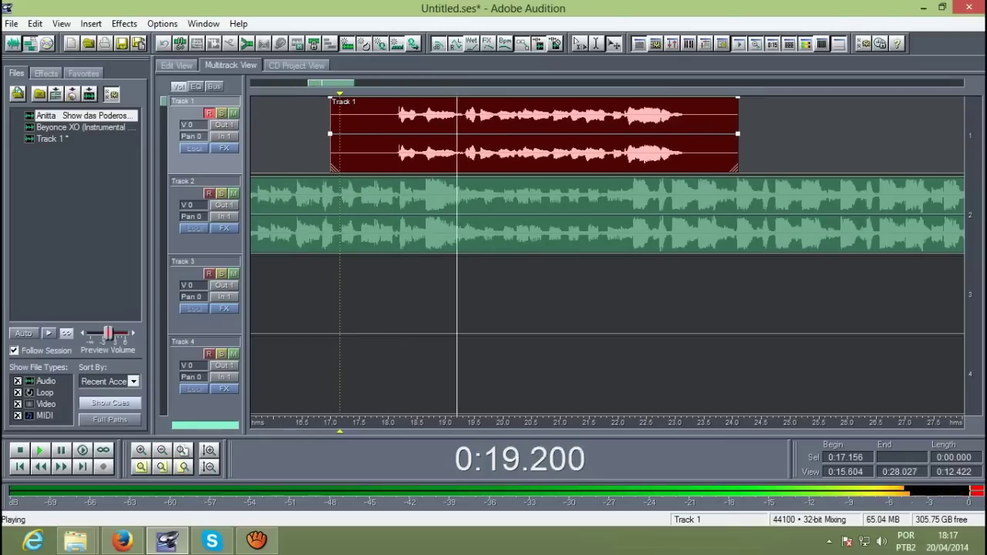
pyautogui.press('\\')
pyautogui.press('space')
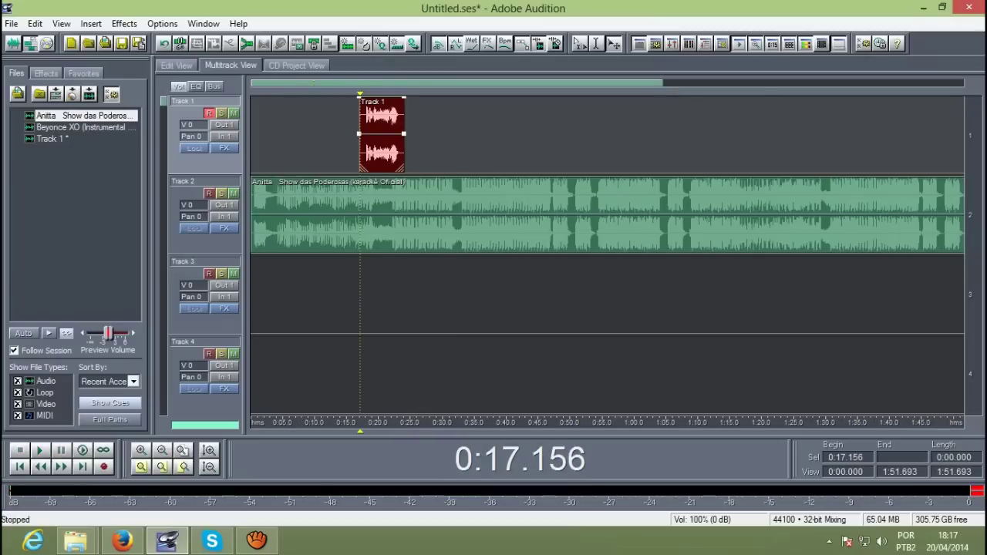
# Set the playback cursor to 0:17.000 and play the mix of vocal and instrumental from there
pyautogui.moveTo(360, 432); pyautogui.dragTo(360, 432)
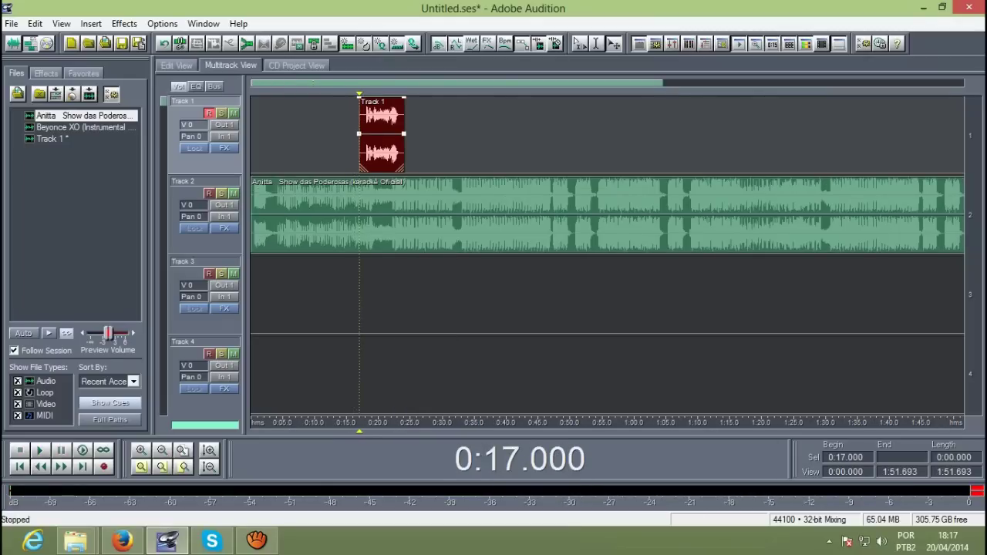
pyautogui.press('-')
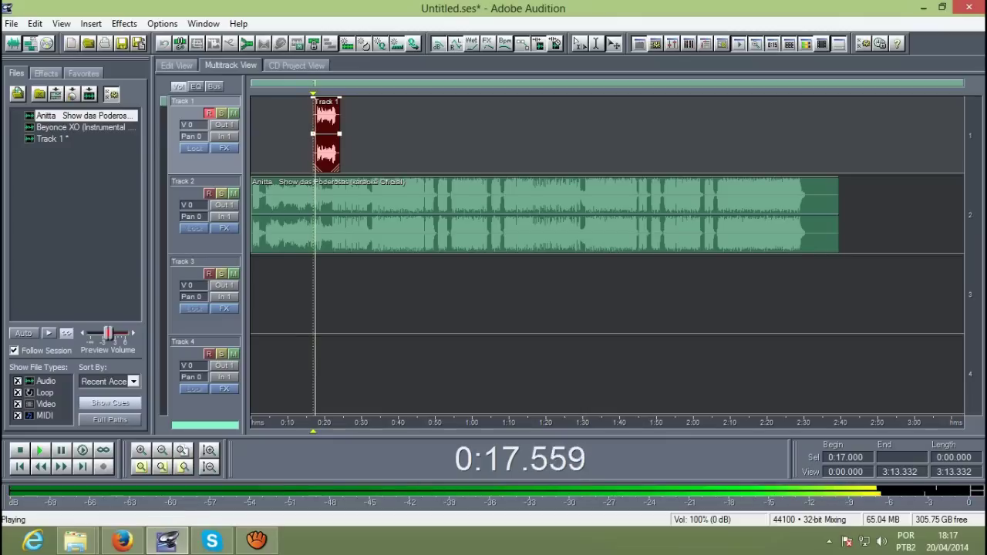
pyautogui.press('space')
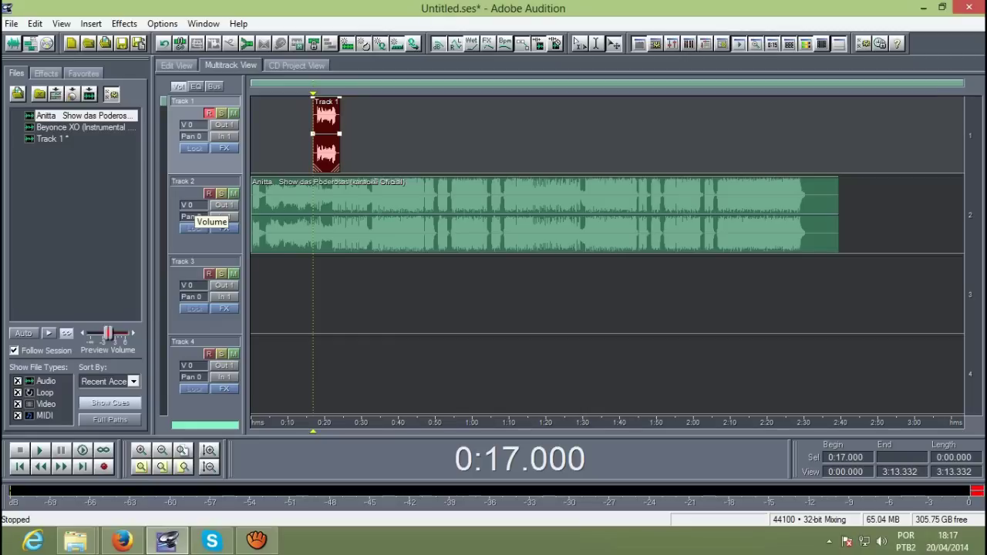
# Lower the instrumental's volume on Track 2 to -6.4 dB and raise the vocal's volume on Track 1 to 3.1 dB
pyautogui.rightClick(188, 205)
pyautogui.moveTo(215, 209); pyautogui.dragTo(215, 229)
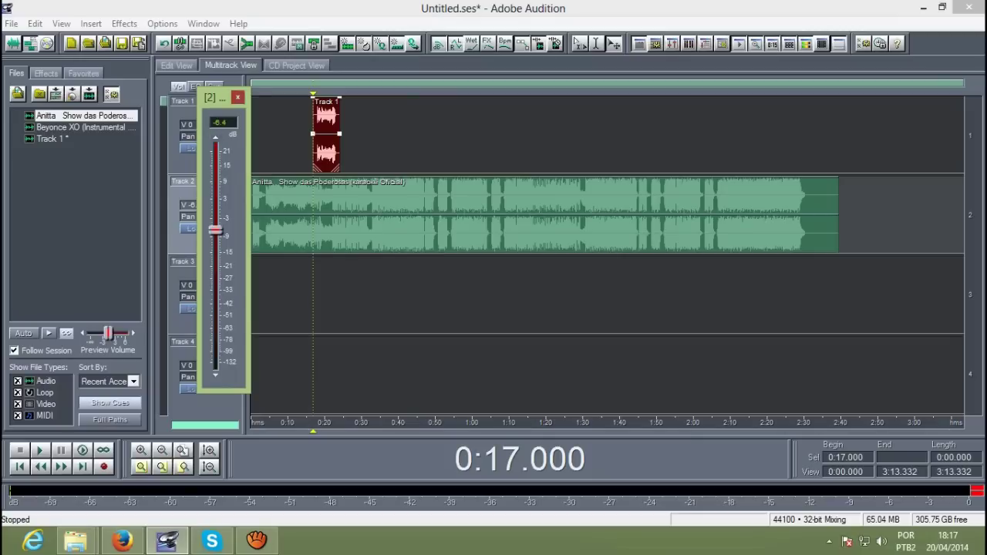
pyautogui.click(237, 96)
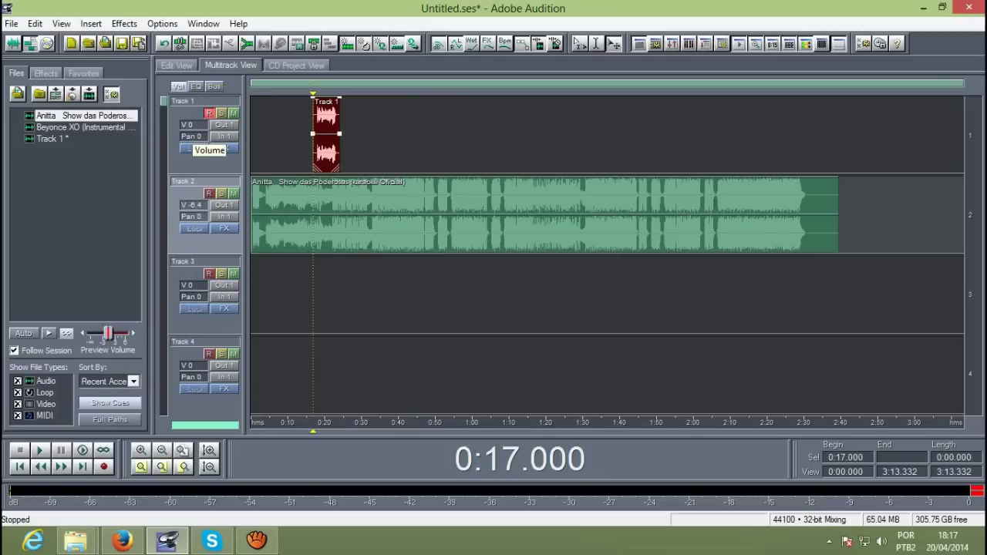
pyautogui.rightClick(188, 125)
pyautogui.moveTo(218, 128); pyautogui.dragTo(218, 117)
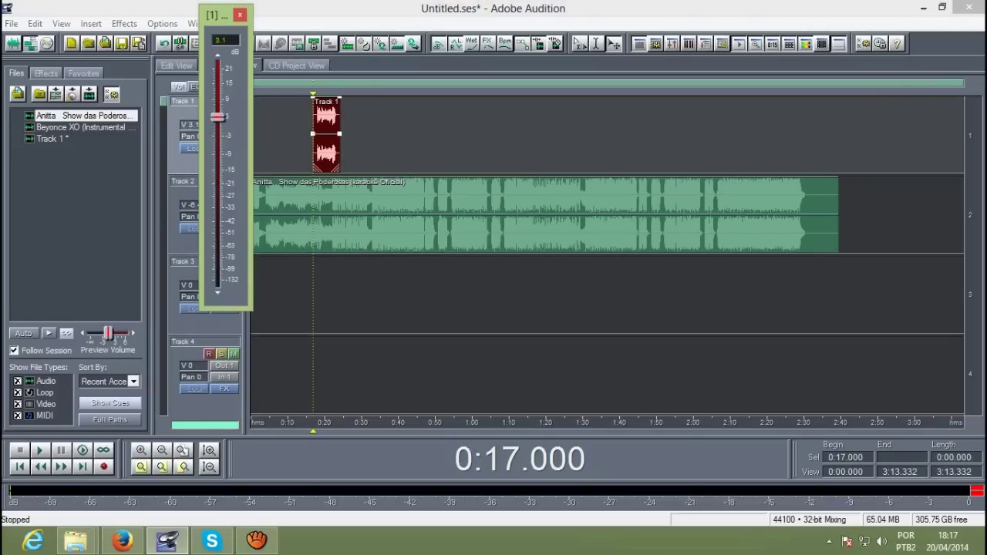
pyautogui.click(240, 14)
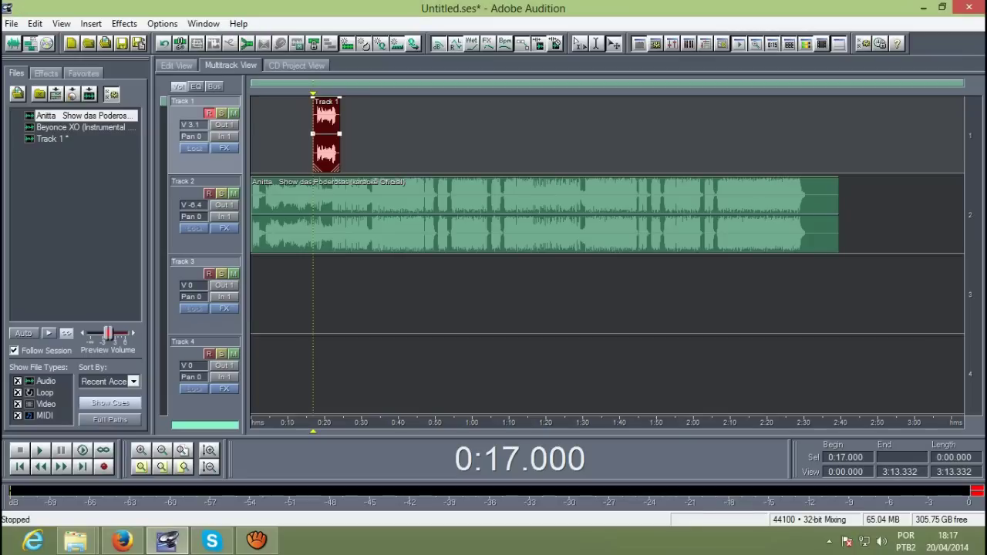
# Play the mix twice from 0:17.000 to check the balance between the vocal and the instrumental
pyautogui.press('space')
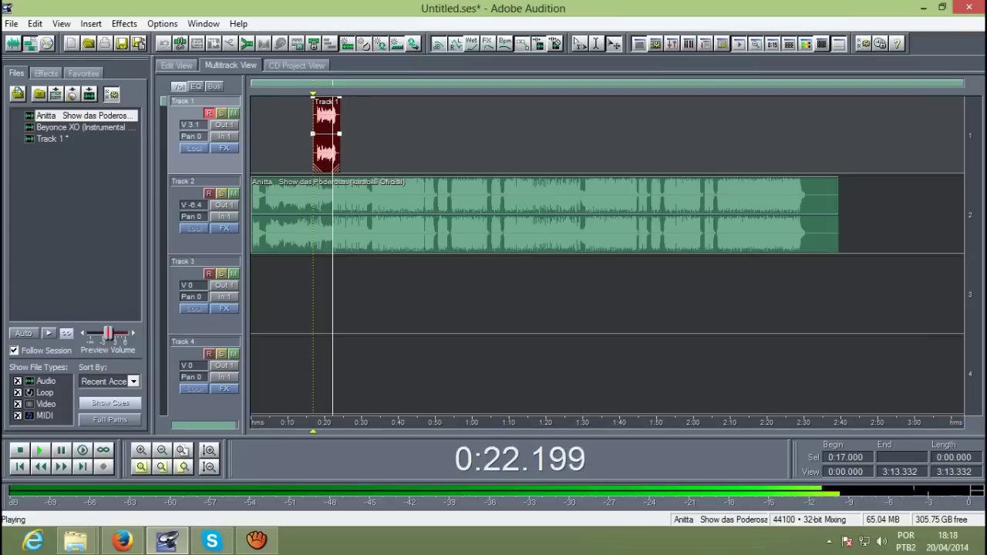
pyautogui.press('space')
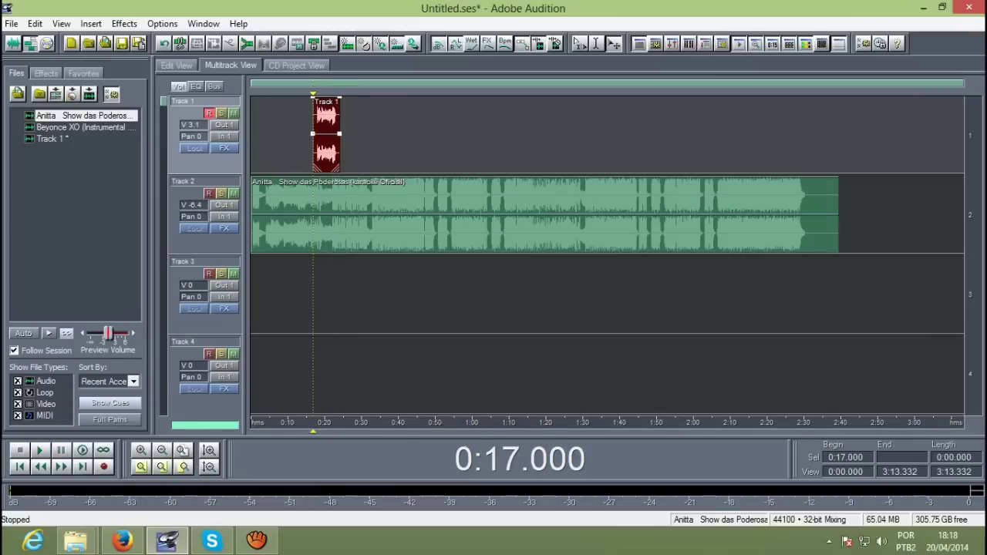
pyautogui.press('space')
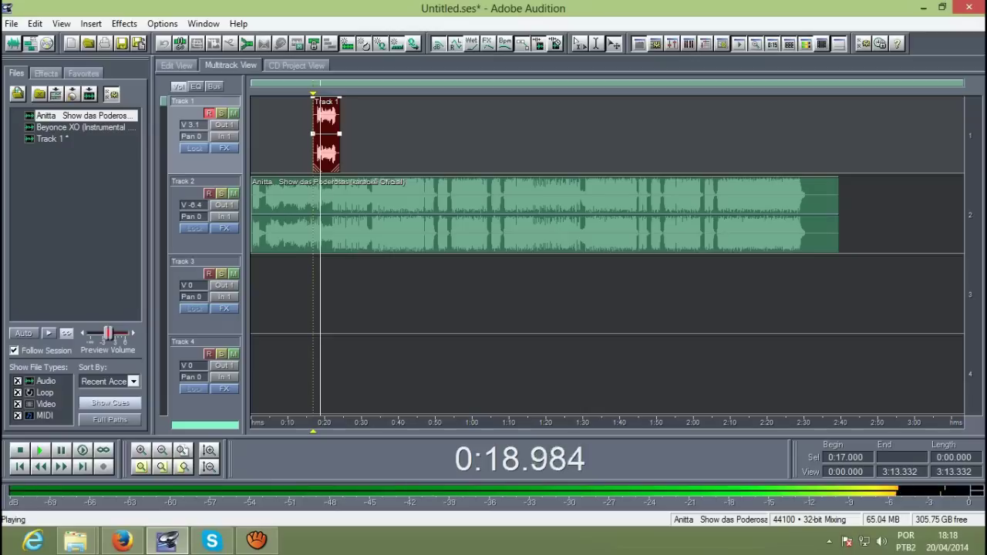
pyautogui.press('space')
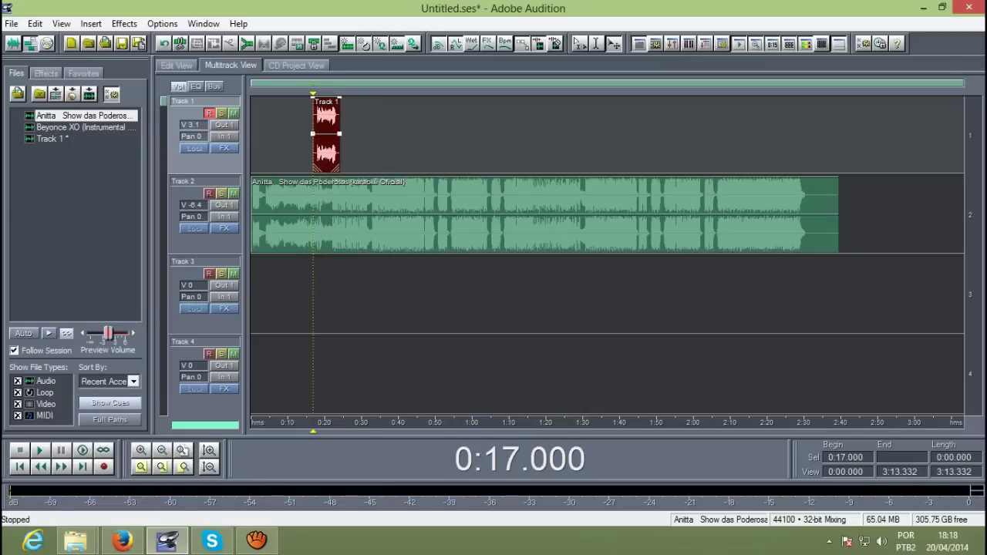
# Trim the end of the instrumental clip on Track 2 to match the vocal clip's end, at about 0:24.1
pyautogui.press('=')
# Start an audio export of the session mixdown with the file name hghghgh, and close the export dialog without saving
pyautogui.click(12, 23)
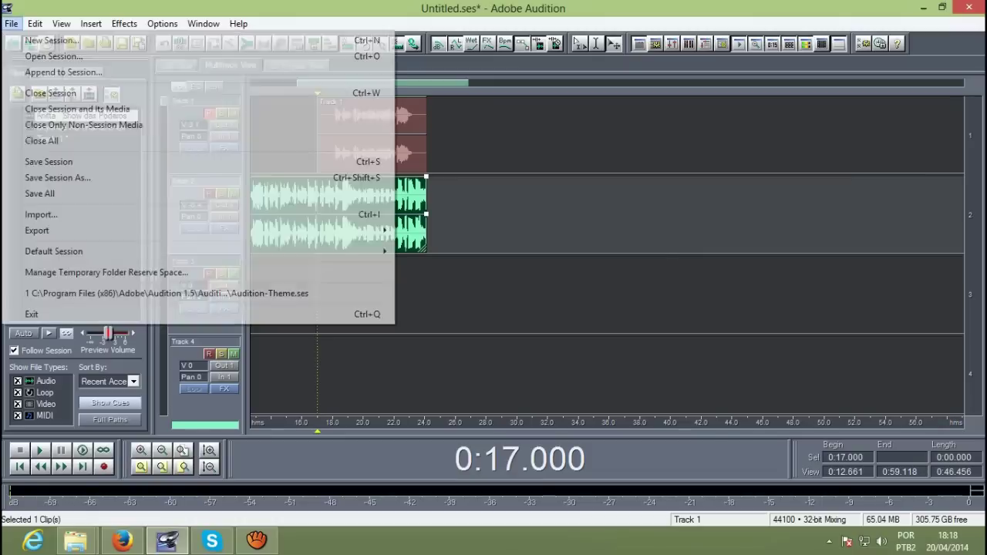
pyautogui.moveTo(116, 230)
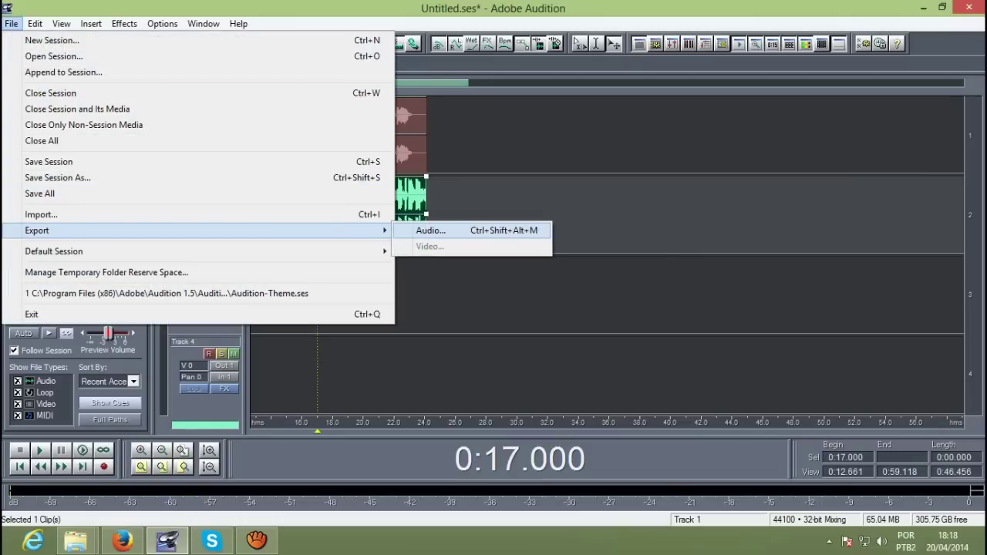
pyautogui.click(430, 230)
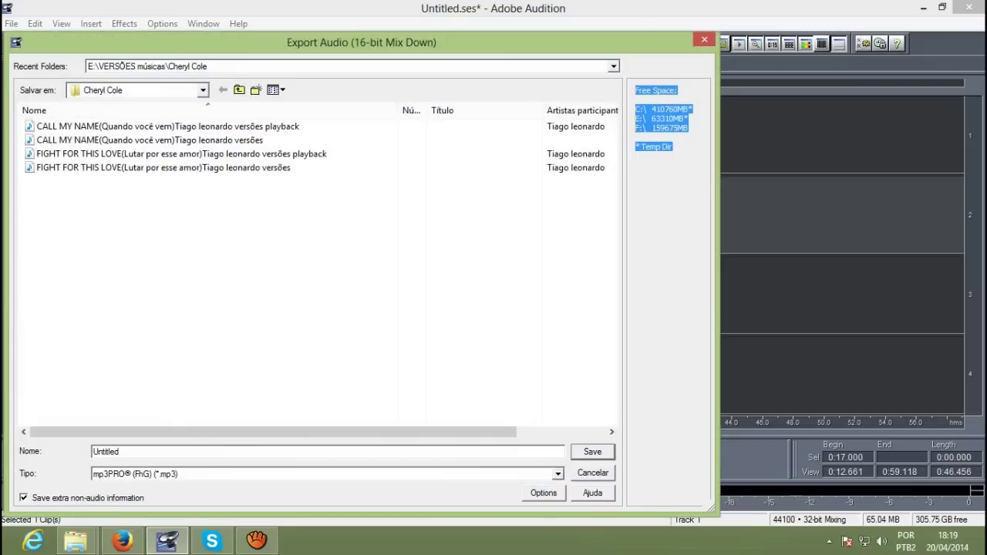
pyautogui.write('hghghgh')
pyautogui.moveTo(362, 42); pyautogui.dragTo(375, 40)
pyautogui.click(718, 37)
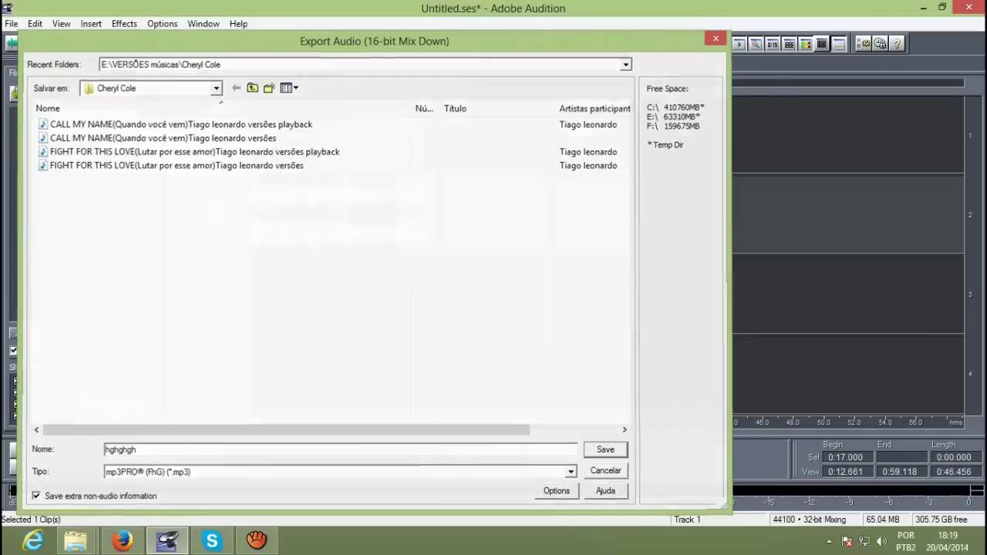